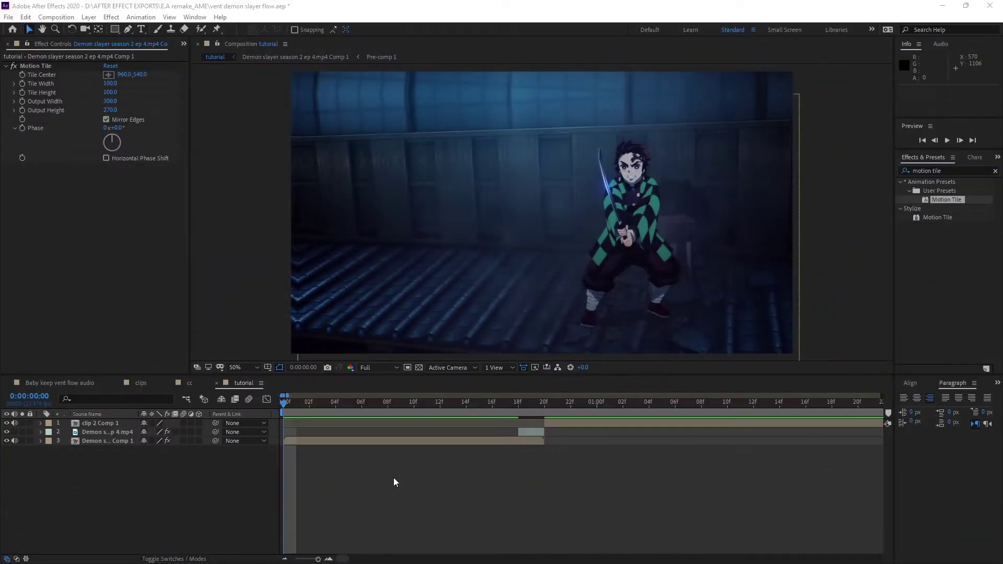
# Step: Preview the tutorial composition from the start and inspect its clips around the cut at frame 20
pyautogui.moveTo(544, 402); pyautogui.dragTo(285, 402)
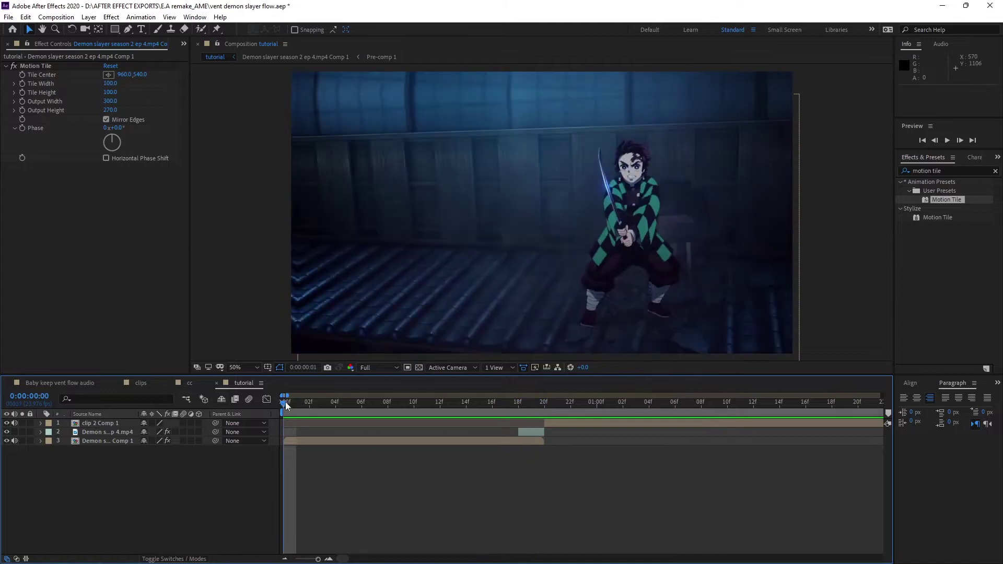
pyautogui.click(286, 559)
pyautogui.press('space')
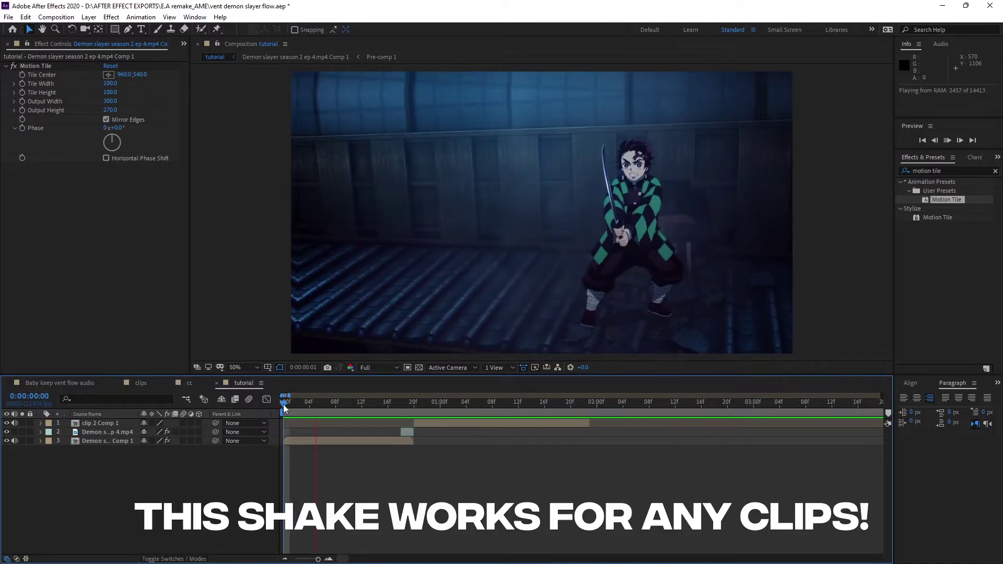
pyautogui.press('space')
pyautogui.press('space')
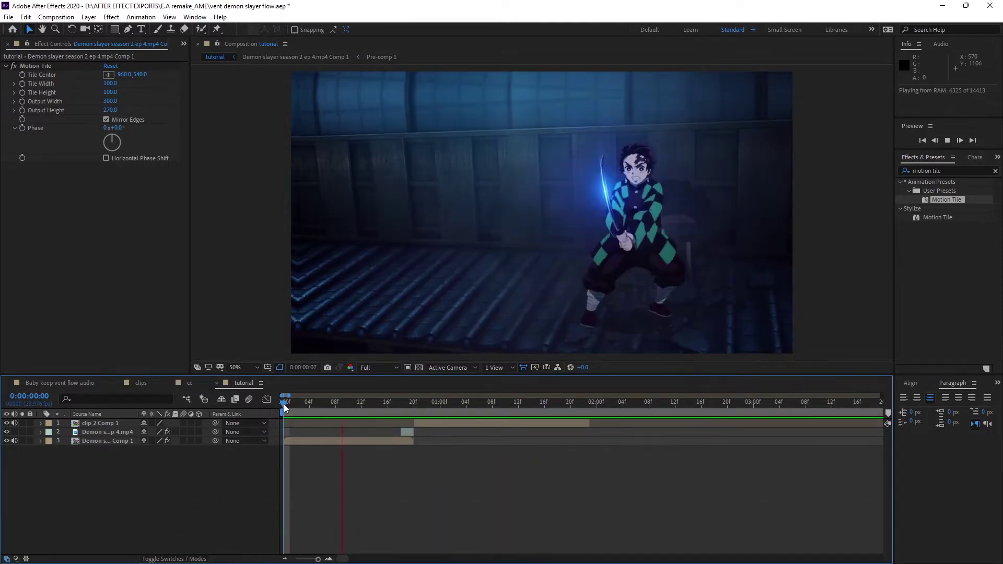
pyautogui.press('space')
pyautogui.moveTo(283, 404); pyautogui.dragTo(375, 426)
pyautogui.click(388, 442)
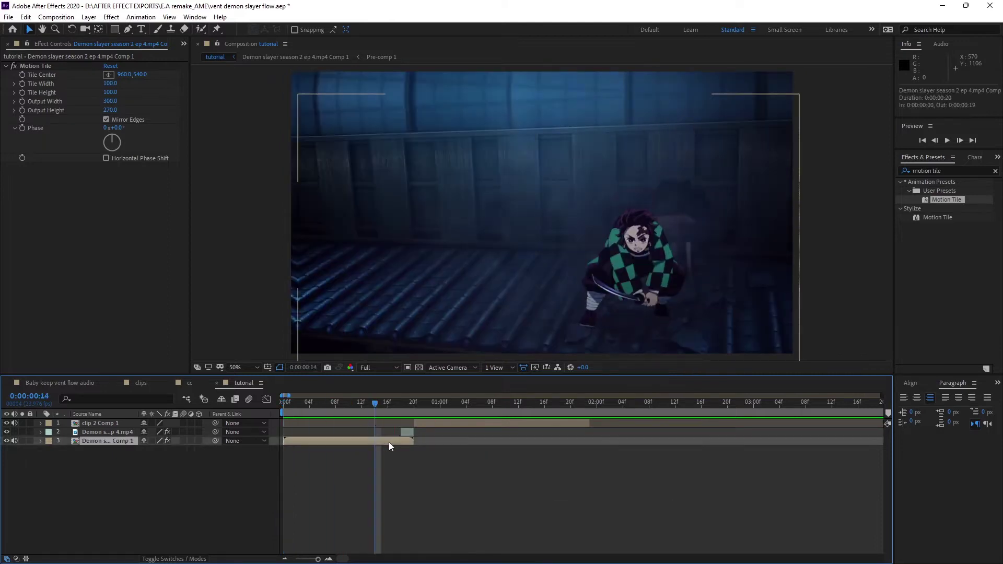
pyautogui.click(407, 431)
pyautogui.click(425, 422)
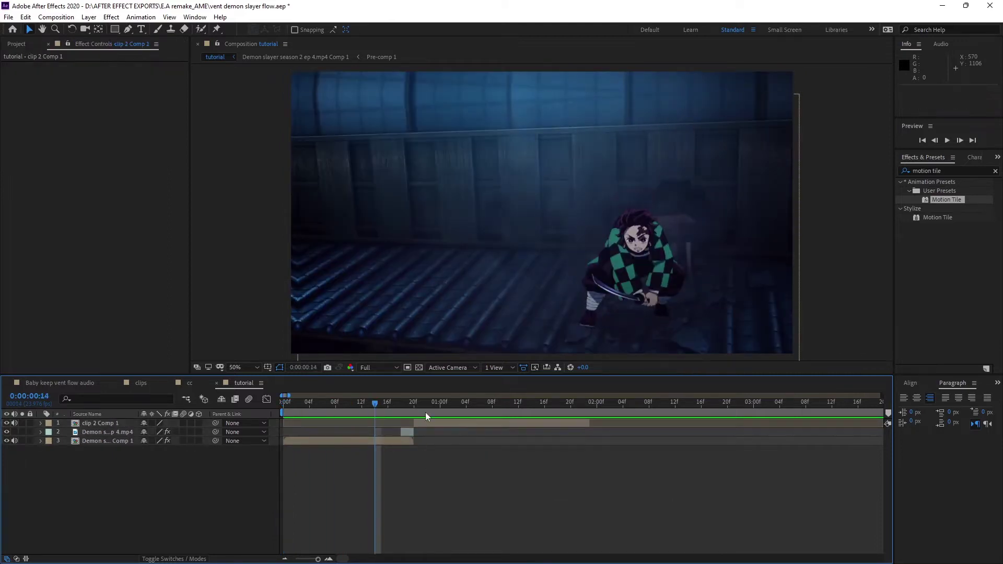
pyautogui.click(440, 411)
pyautogui.click(475, 481)
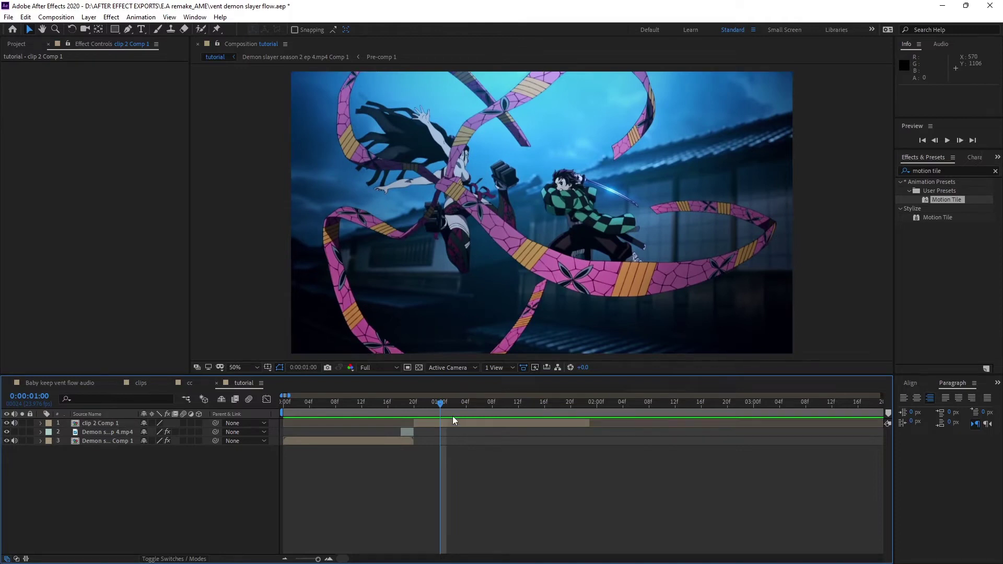
pyautogui.moveTo(441, 403); pyautogui.dragTo(283, 418)
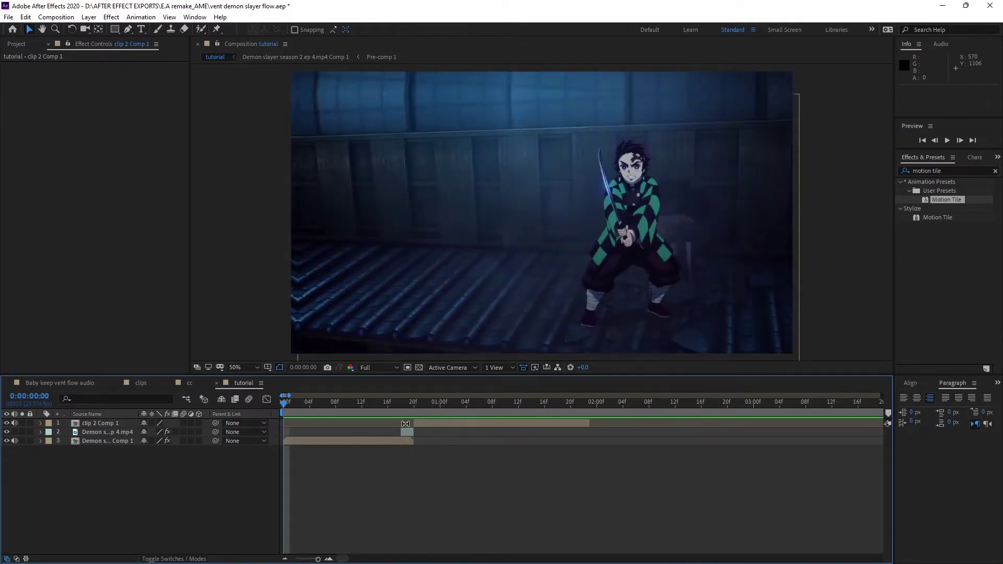
# Step: Add a new adjustment layer above all the clips in the tutorial composition
pyautogui.hotkey('ctrl', 'alt', 'y')
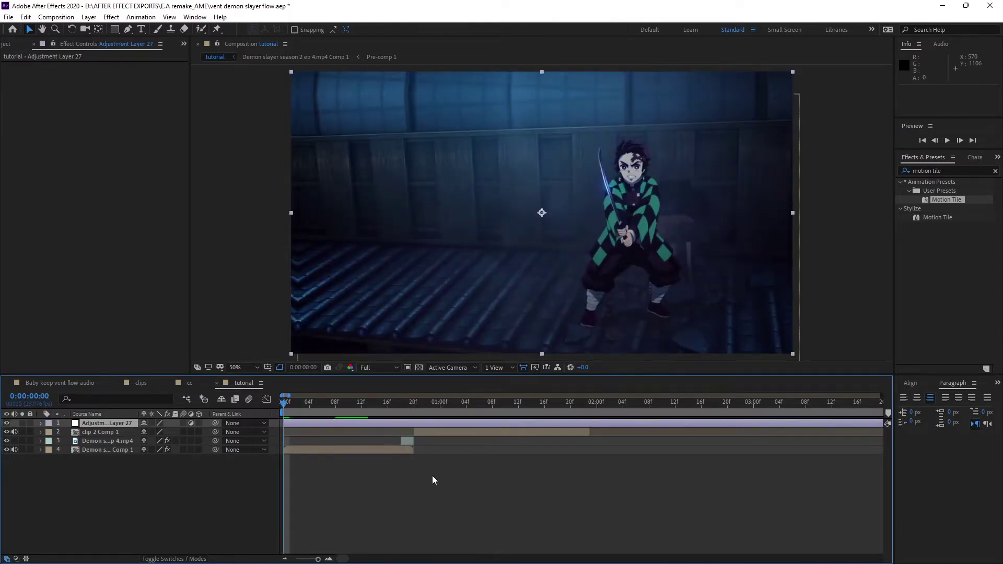
pyautogui.rightClick(276, 427)
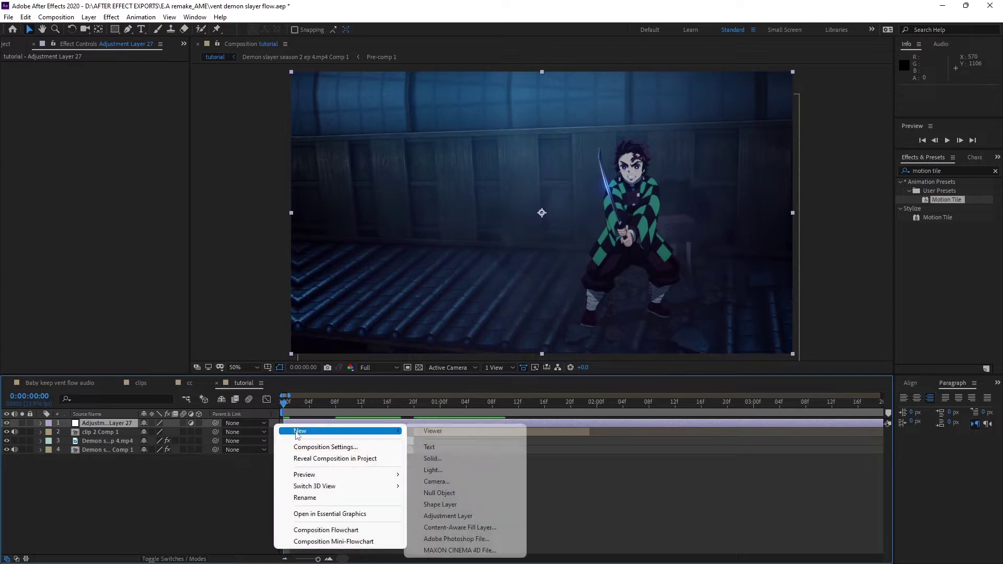
pyautogui.click(438, 445)
# Step: Split the adjustment layer at 0:00:01:06 and 0:00:00:14 and delete both outer pieces, keeping only the part across the cut
pyautogui.click(365, 405)
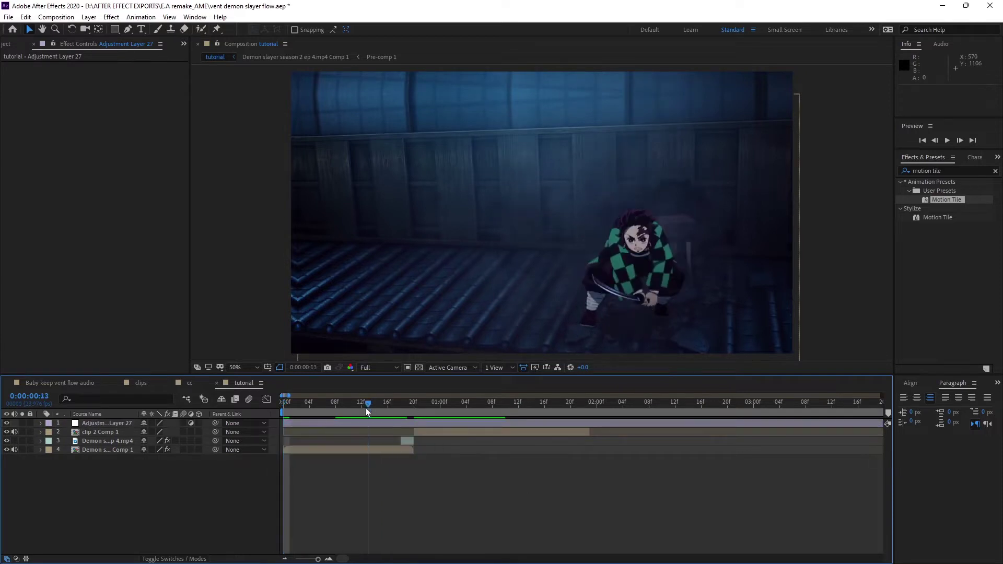
pyautogui.click(399, 422)
pyautogui.click(476, 406)
pyautogui.hotkey('ctrl', 'shift', 'd')
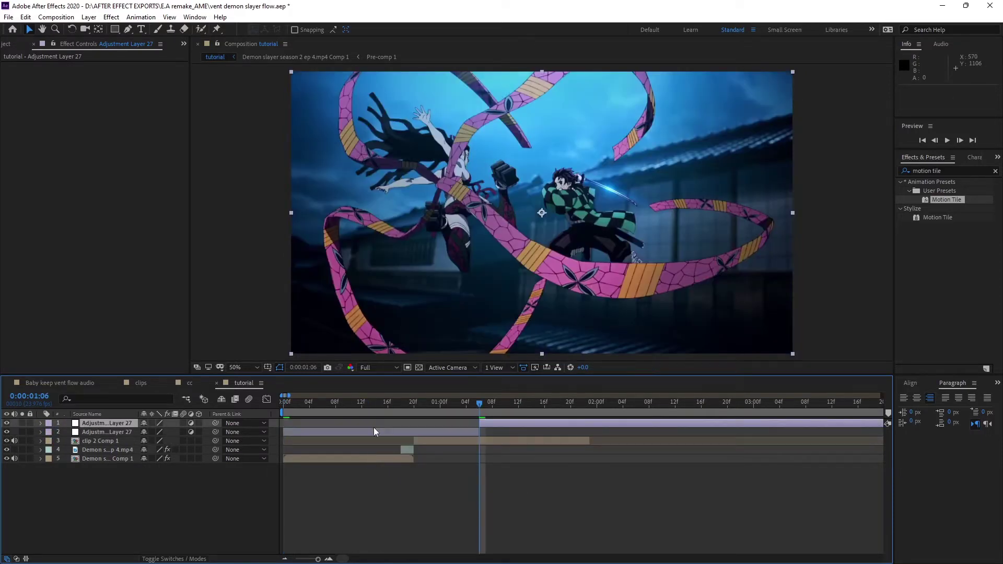
pyautogui.click(374, 432)
pyautogui.click(375, 405)
pyautogui.hotkey('ctrl', 'shift', 'd')
pyautogui.press('Delete')
pyautogui.click(491, 423)
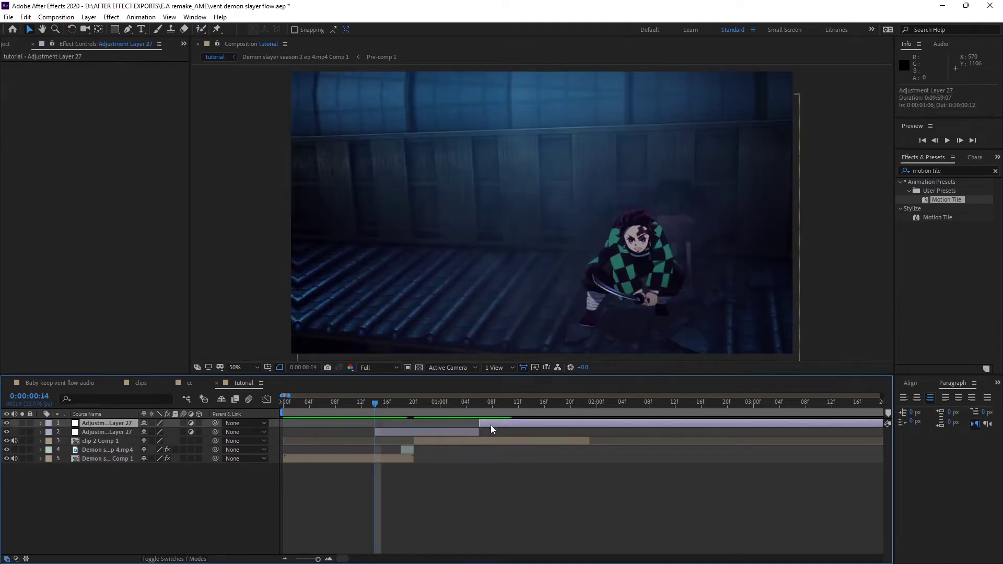
pyautogui.press('Delete')
# Step: Search the effects for "dissolve" and apply the Dissolve shake #1 user preset to the adjustment layer at 0:00:00:18
pyautogui.click(401, 406)
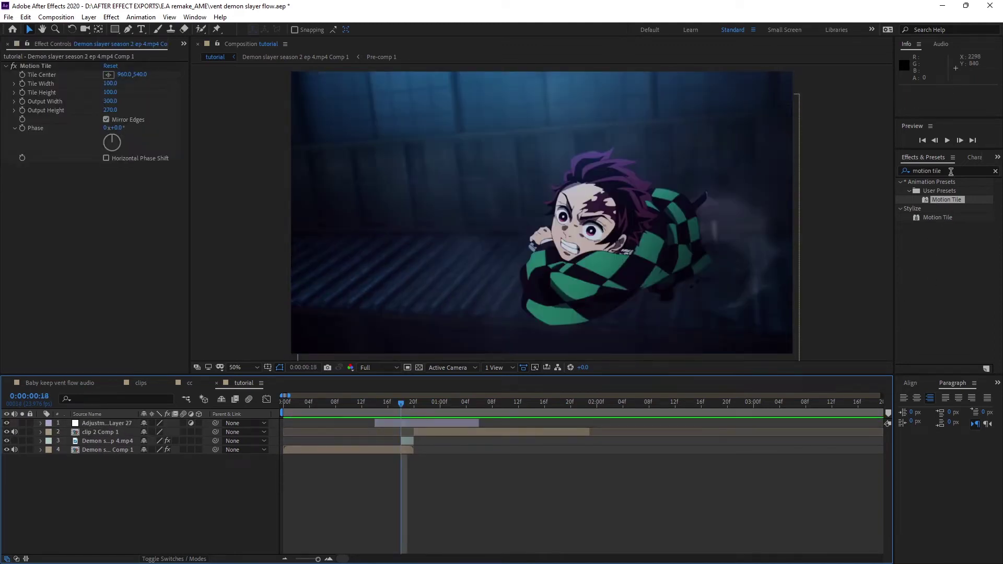
pyautogui.hotkey('ctrl', 'a')
pyautogui.write('dissol')
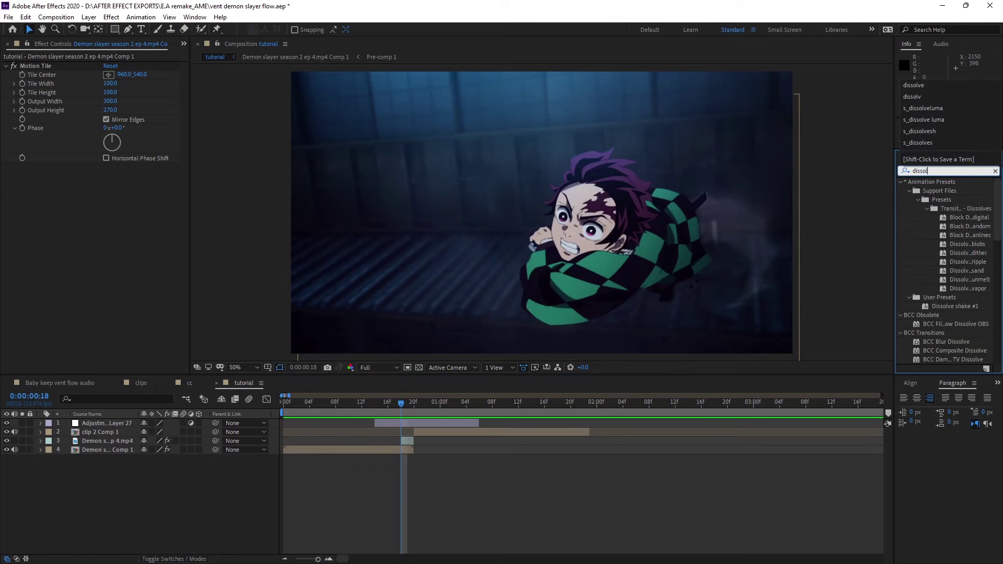
pyautogui.write('ve')
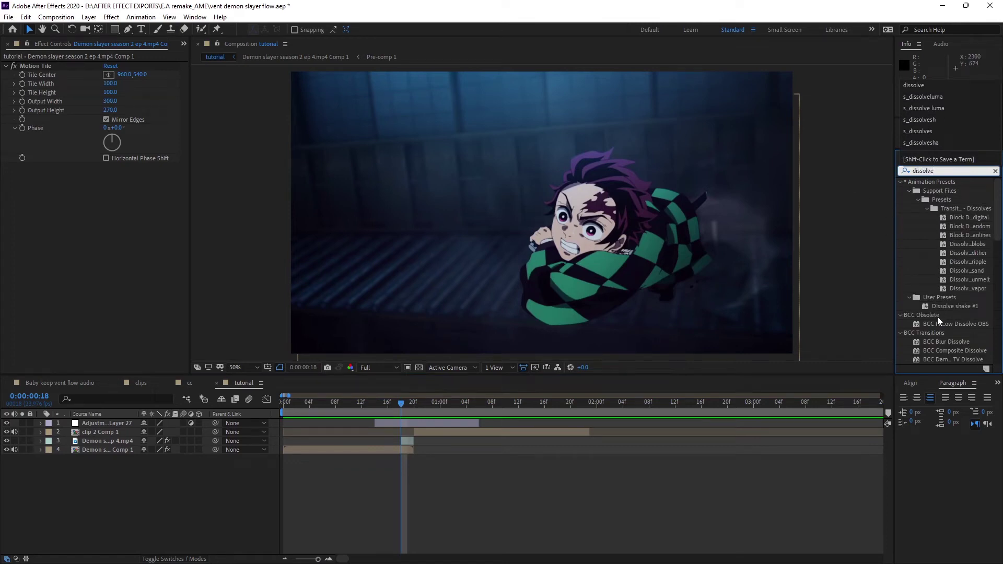
pyautogui.moveTo(943, 306); pyautogui.dragTo(68, 53)
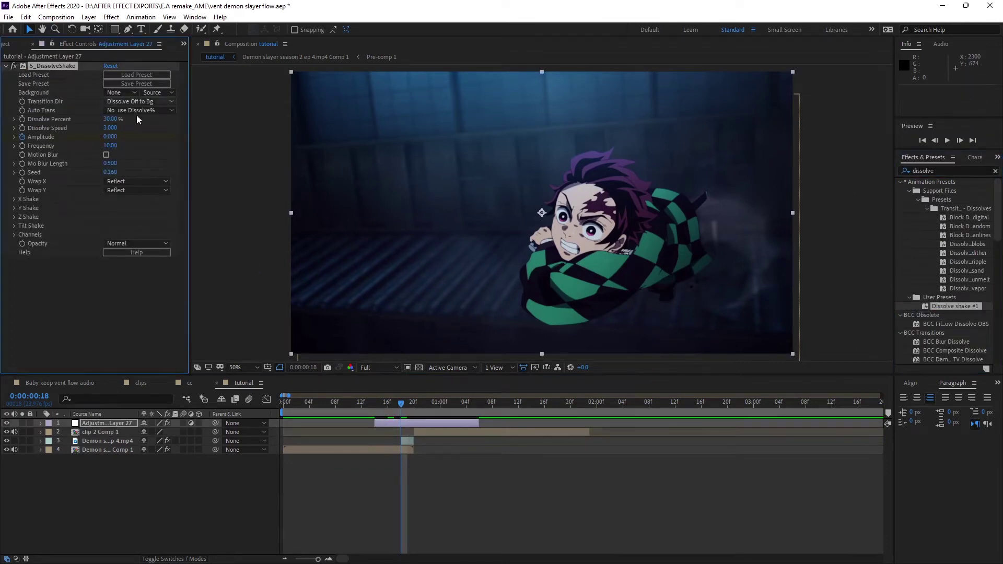
# Step: Reveal the adjustment layer's Amplitude keyframes and shift them so the middle one sits on the cut at 0:00:00:20
pyautogui.click(419, 421)
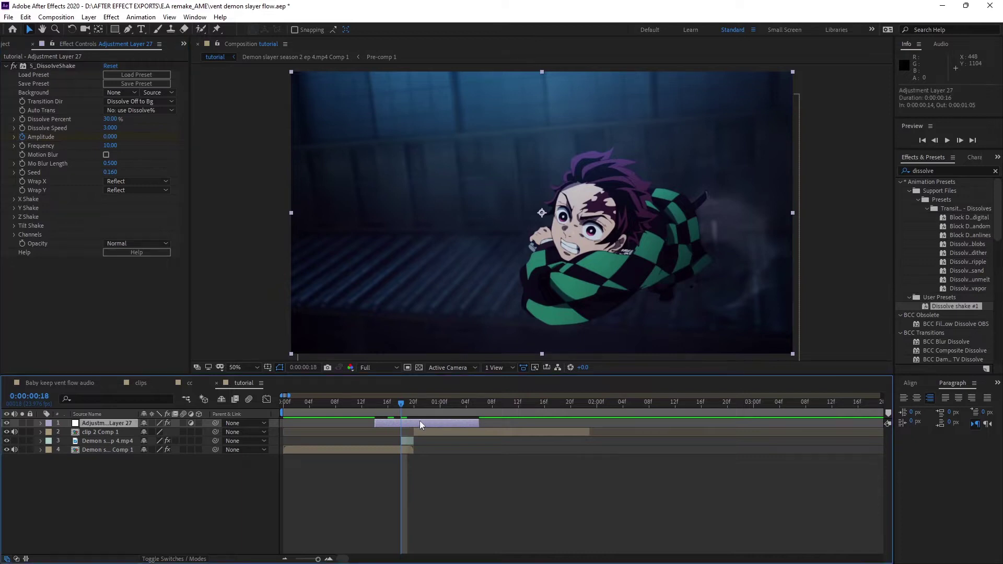
pyautogui.press('u')
pyautogui.click(386, 440)
pyautogui.moveTo(490, 443); pyautogui.dragTo(413, 440)
pyautogui.click(437, 474)
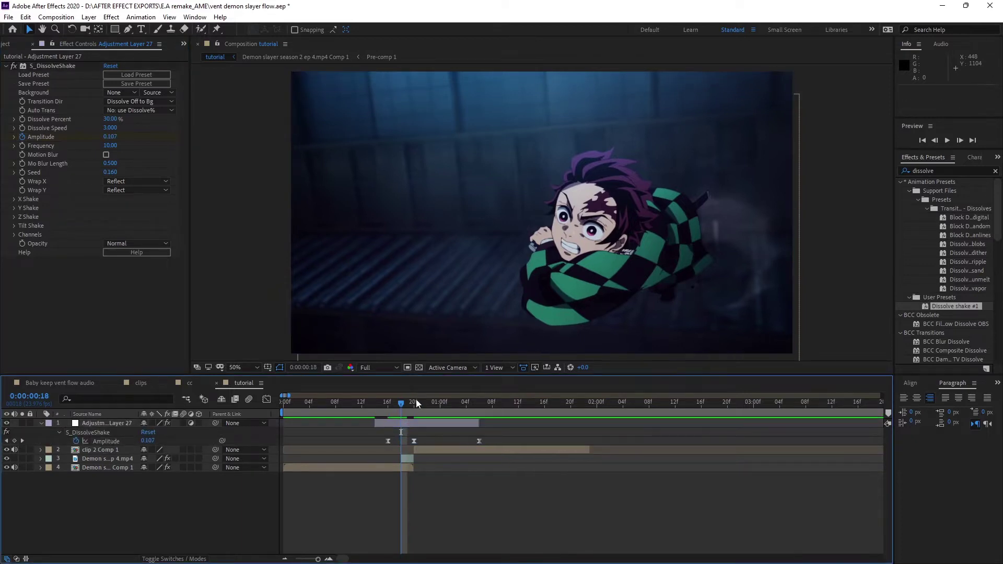
pyautogui.click(415, 401)
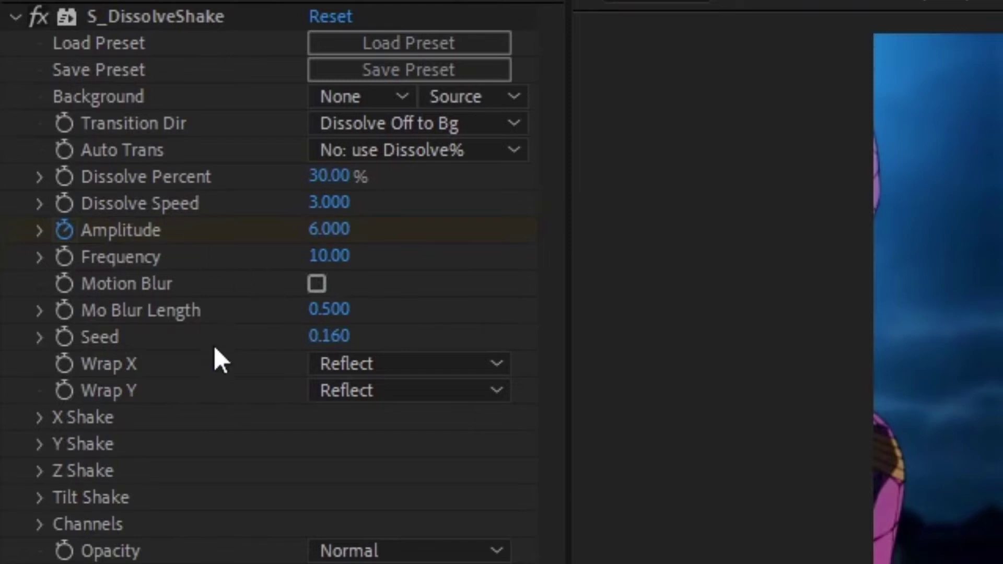
# Step: Examine the X Shake, Y Shake and Z Shake settings of the S_DissolveShake effect
pyautogui.click(39, 418)
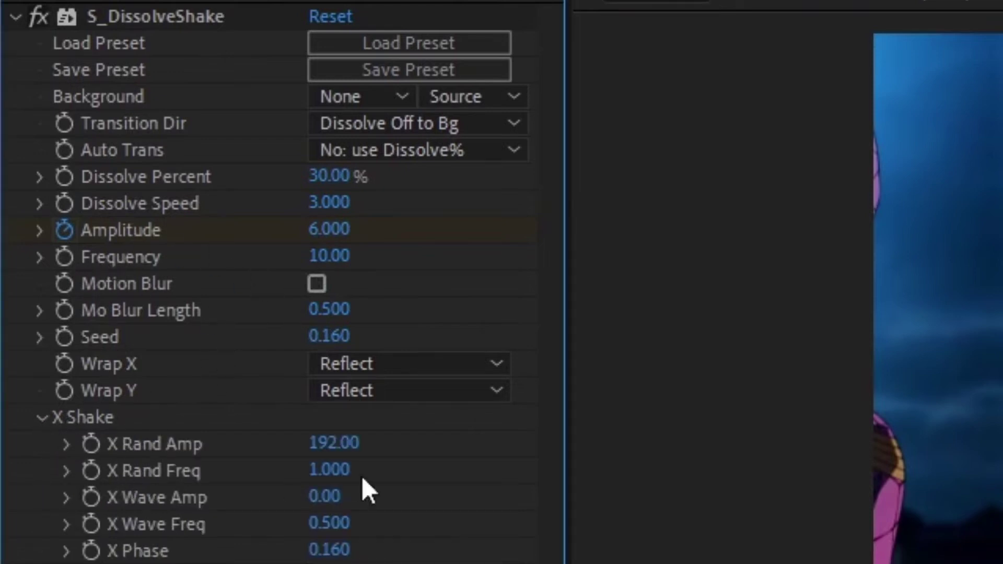
pyautogui.click(41, 417)
pyautogui.click(40, 444)
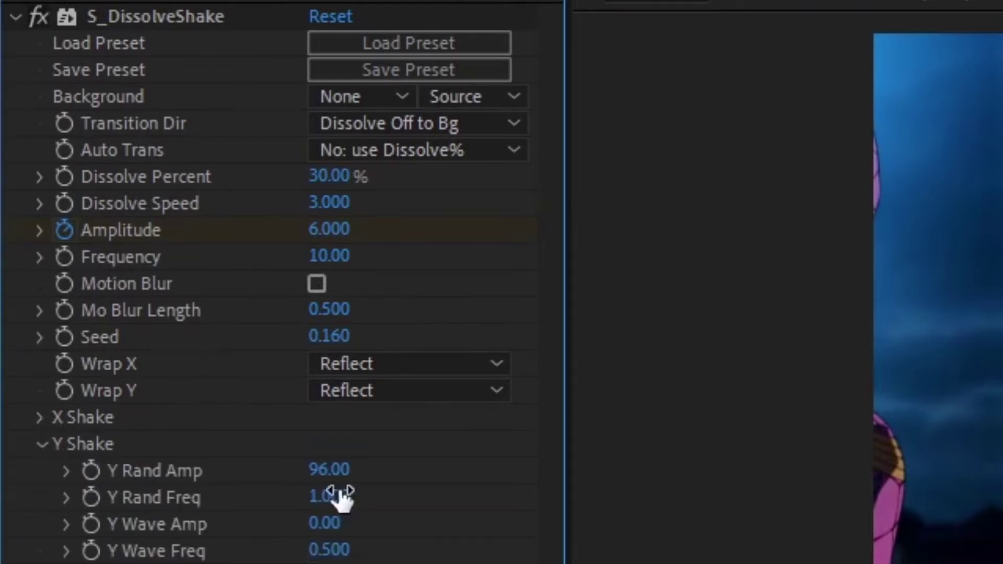
pyautogui.click(40, 444)
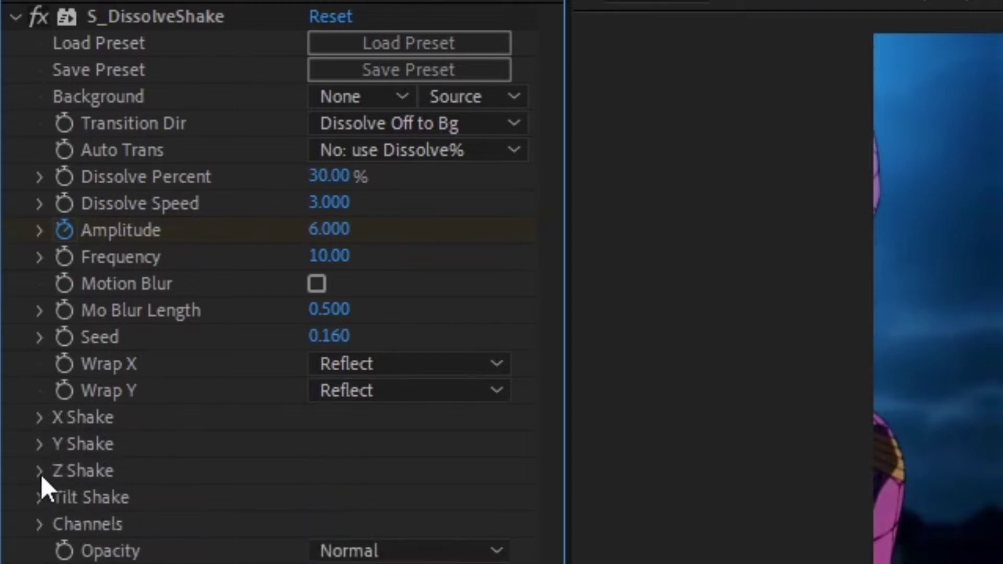
pyautogui.click(41, 471)
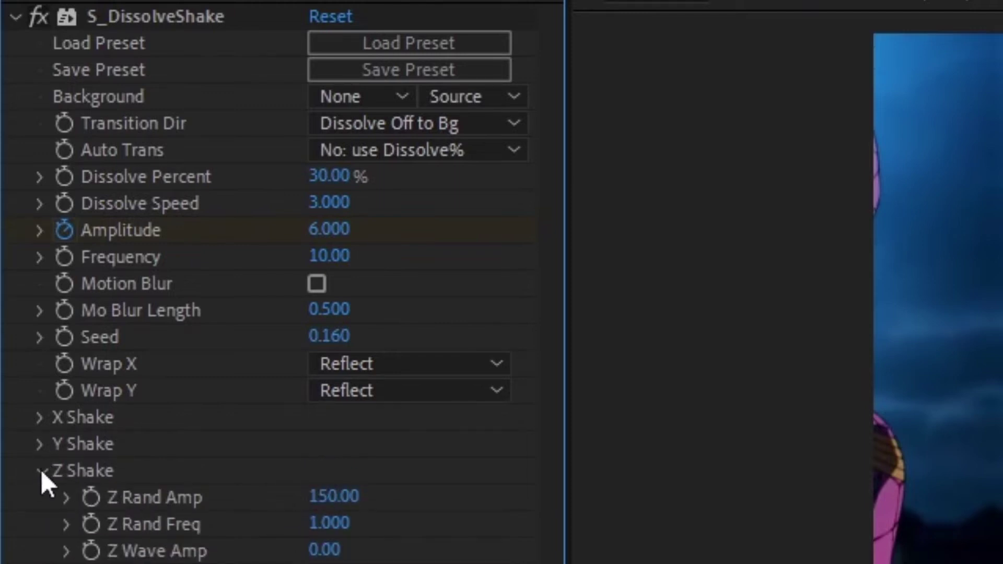
pyautogui.click(40, 471)
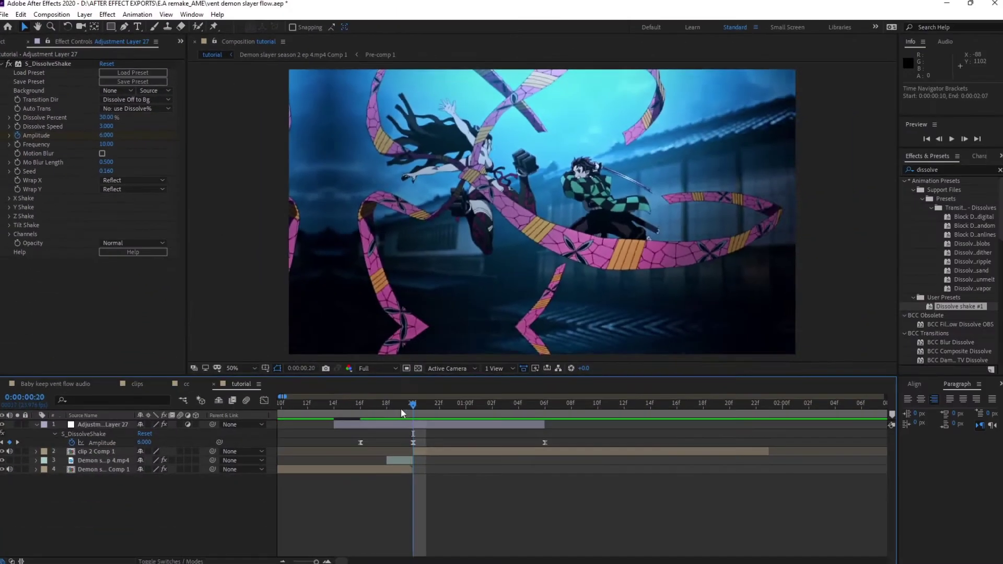
# Step: Trim the start of the adjustment layer to the first Amplitude keyframe at 0:00:00:16
pyautogui.moveTo(400, 409); pyautogui.dragTo(358, 411)
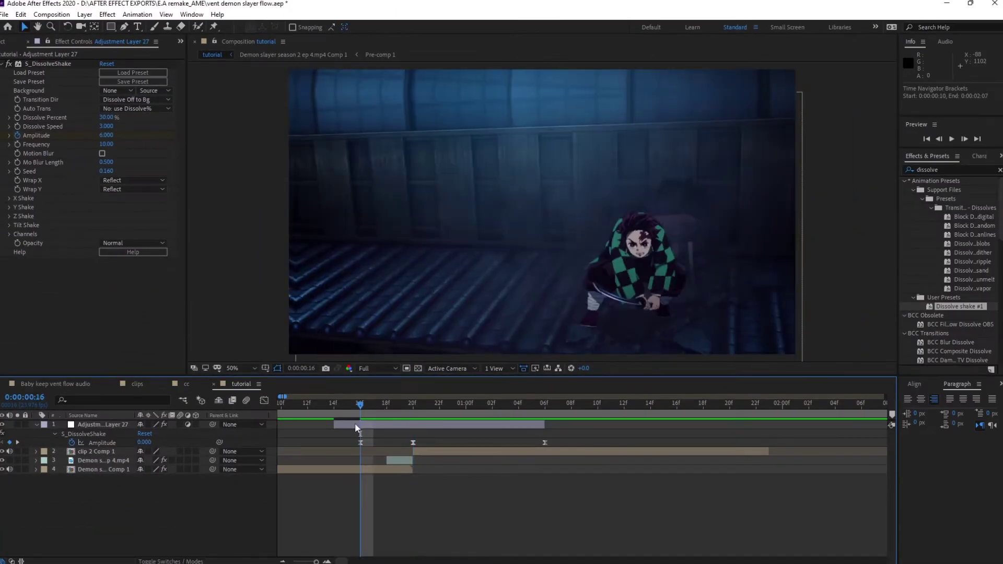
pyautogui.hotkey('ctrl', 'shift', 'd')
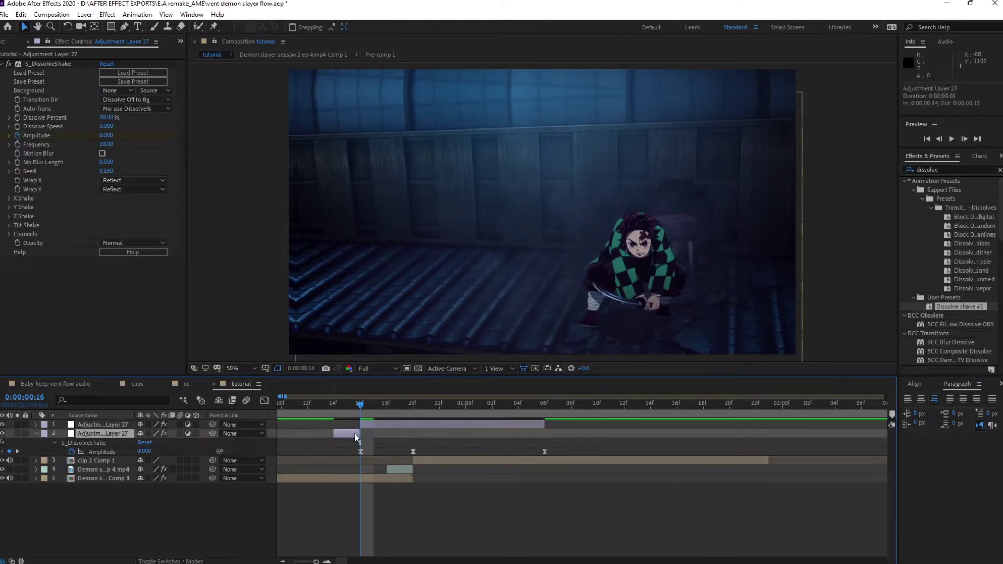
pyautogui.press('Delete')
# Step: Reveal the trimmed layer's keyframes and check the Amplitude values at 0:00:00:16, 0:00:00:20 and 0:00:01:06
pyautogui.click(378, 425)
pyautogui.press('u')
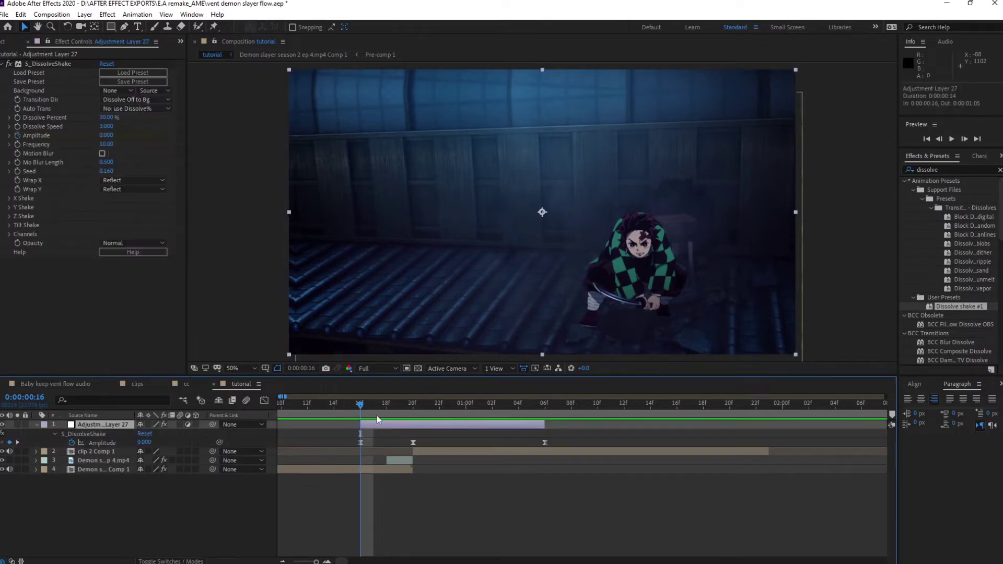
pyautogui.press('k')
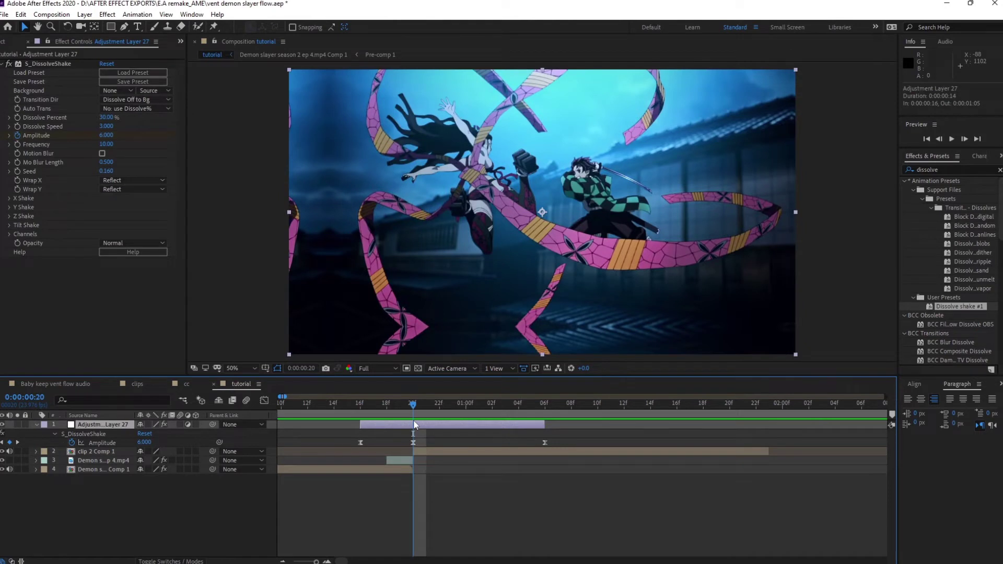
pyautogui.click(365, 402)
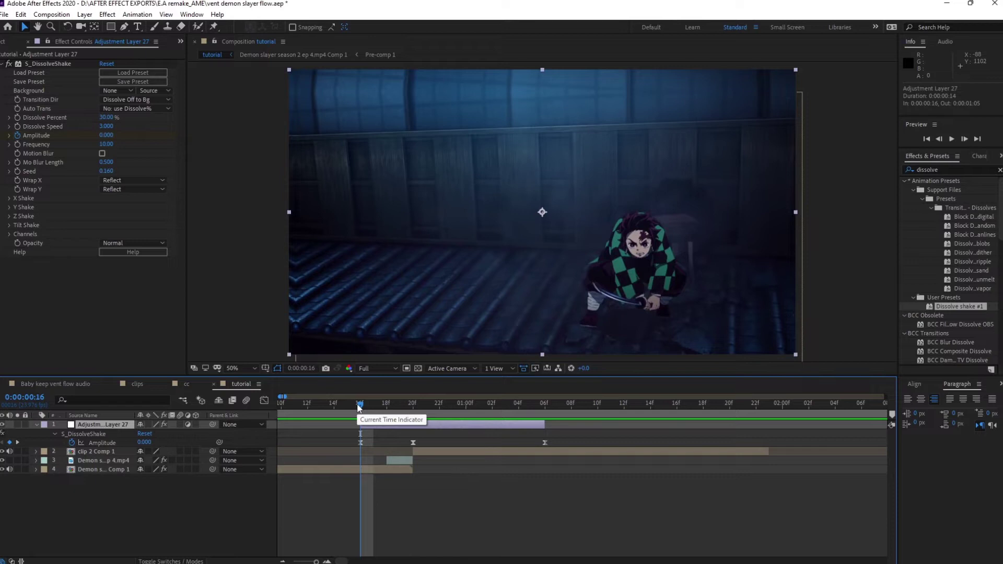
pyautogui.moveTo(360, 405); pyautogui.dragTo(545, 413)
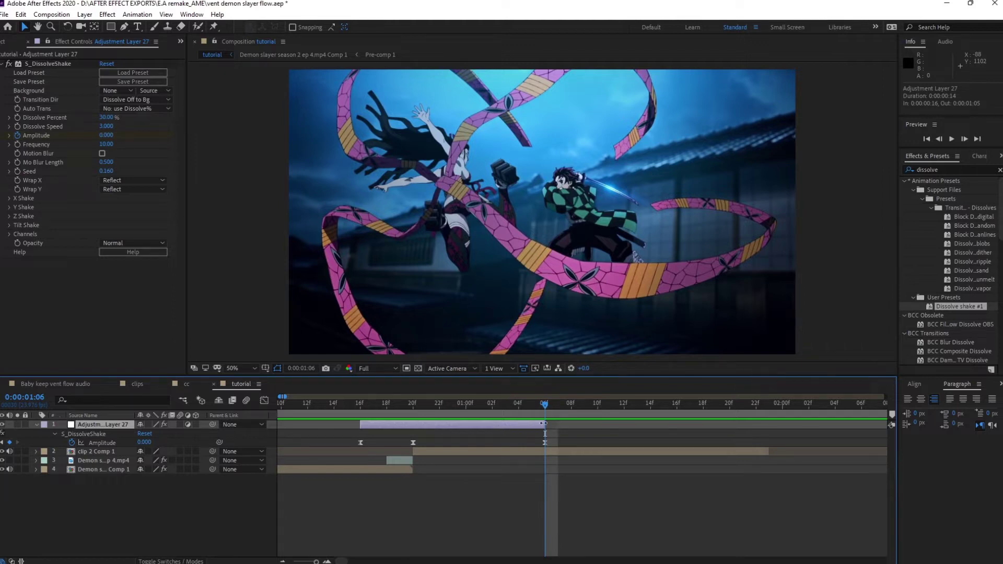
# Step: In the graph editor, reshape the Amplitude curve with the handles of the peak keyframe at 0:00:00:20, then return to the layer view at 0:00:00:16
pyautogui.moveTo(481, 412); pyautogui.dragTo(414, 411)
pyautogui.moveTo(567, 438); pyautogui.dragTo(340, 449)
pyautogui.click(264, 400)
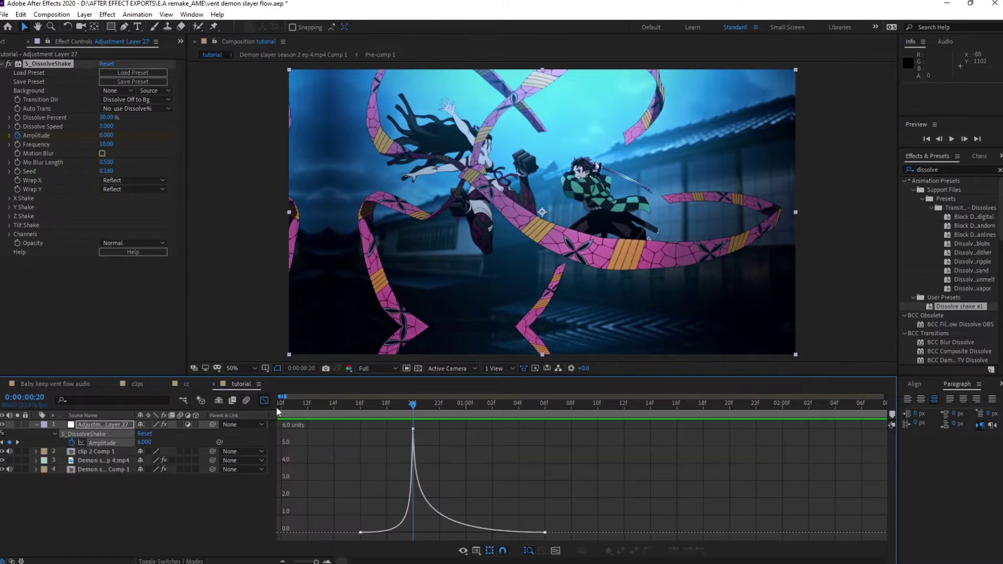
pyautogui.moveTo(361, 533)
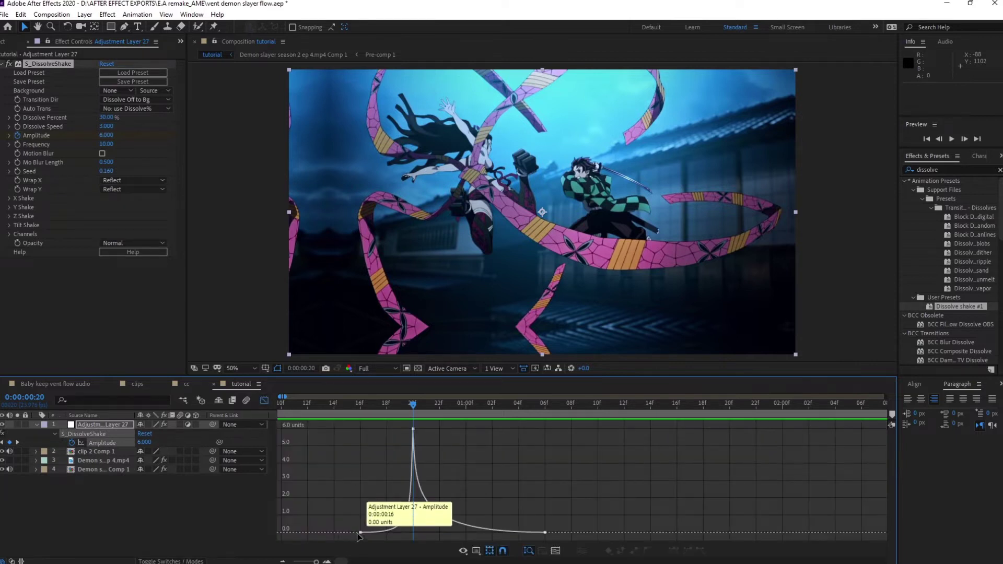
pyautogui.click(359, 535)
pyautogui.click(328, 561)
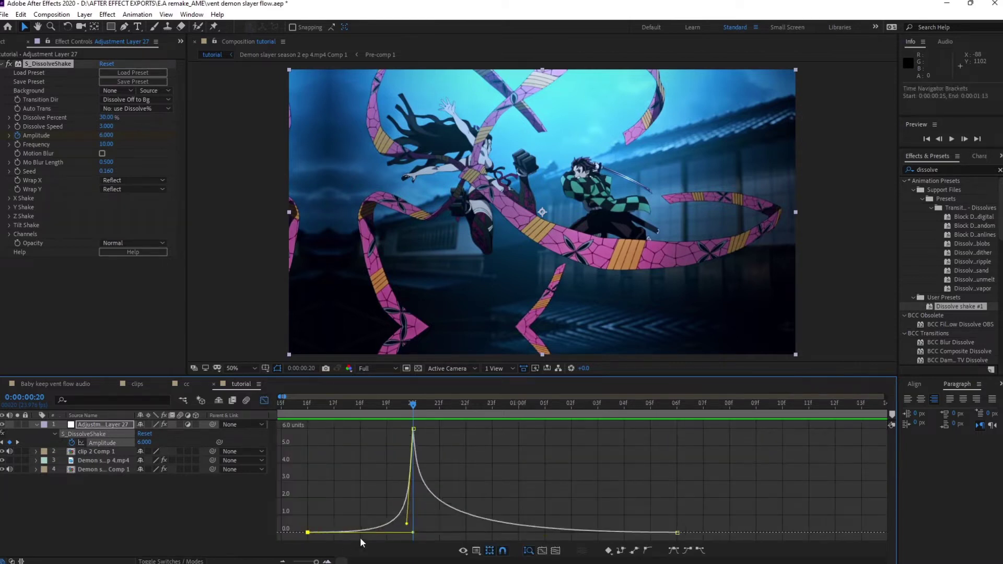
pyautogui.click(413, 430)
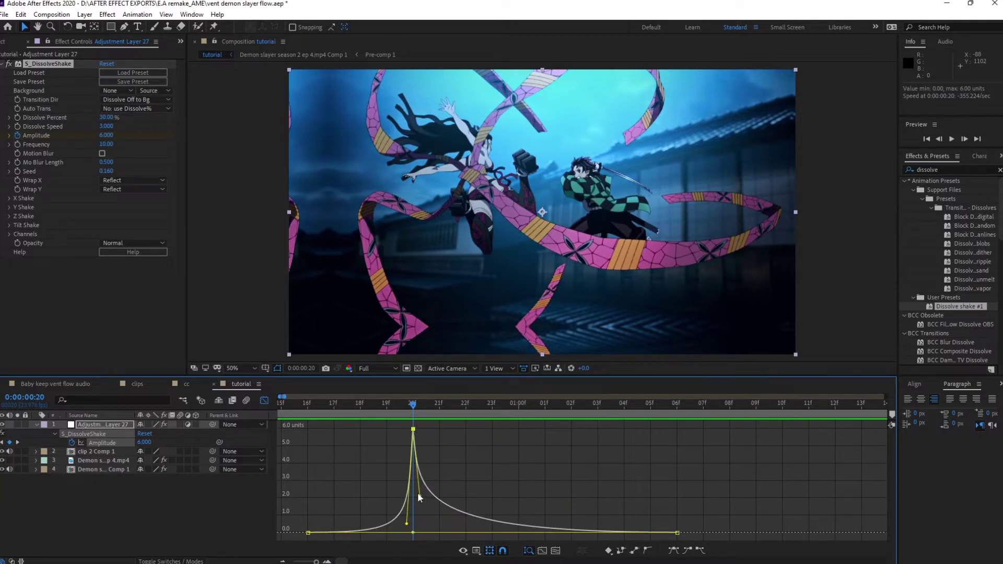
pyautogui.moveTo(421, 496)
pyautogui.mouseDown()
pyautogui.moveTo(419, 515)
pyautogui.moveTo(408, 517)
pyautogui.moveTo(411, 500)
pyautogui.mouseUp()
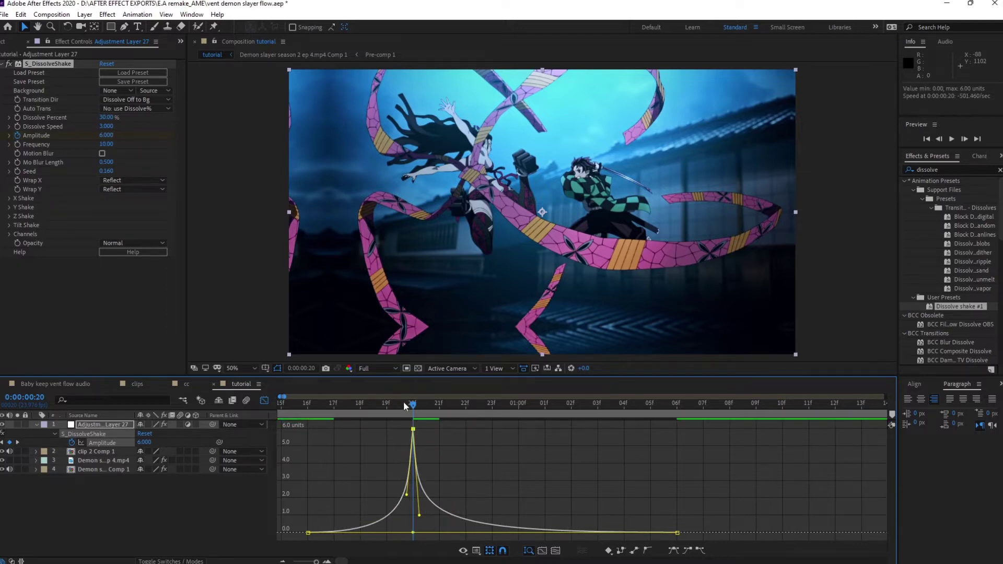
pyautogui.click(262, 400)
pyautogui.click(308, 408)
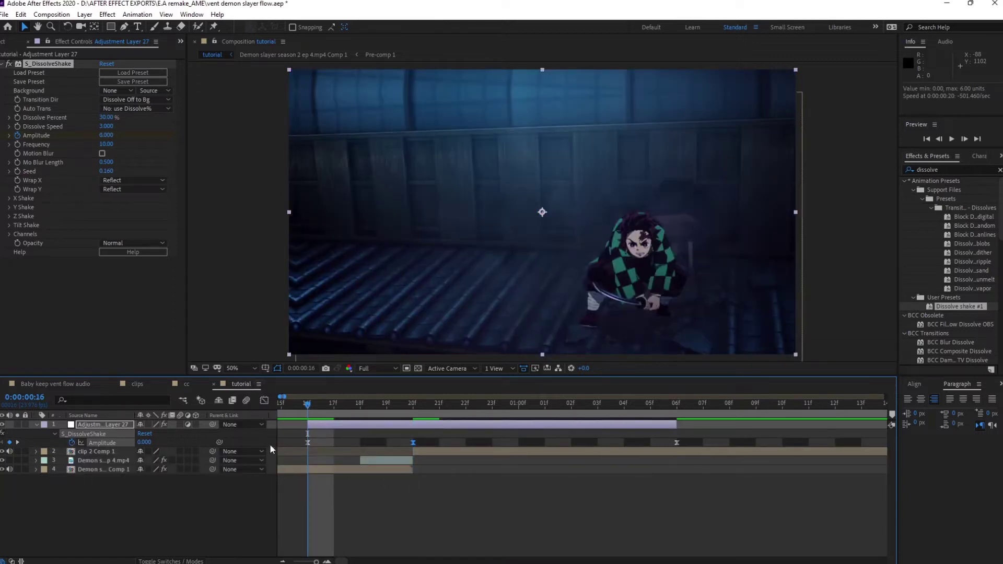
# Step: Check the frames at the Amplitude keyframes at 0:00:00:20 and 0:00:01:06, and return to 0:00:00:20
pyautogui.click(413, 407)
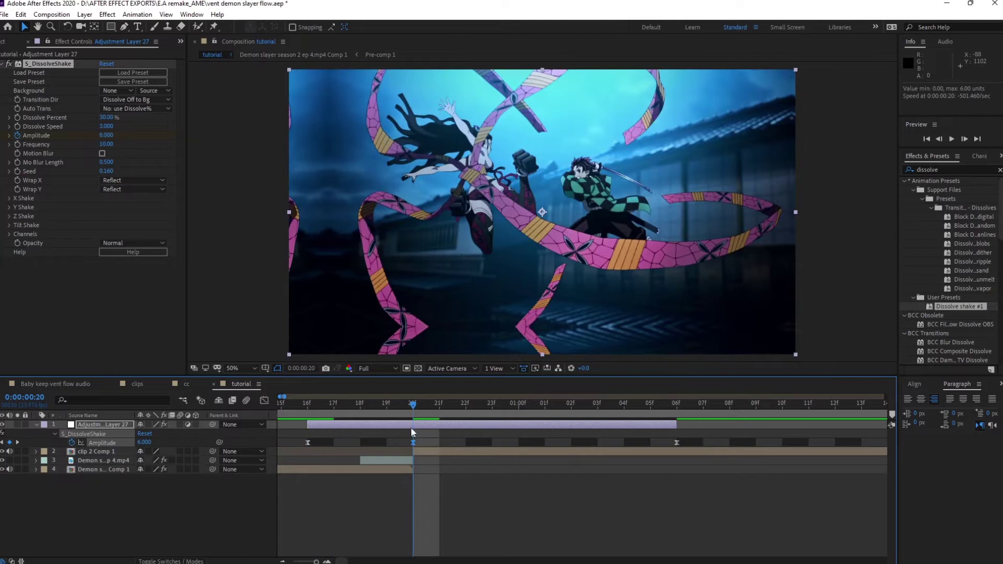
pyautogui.click(678, 406)
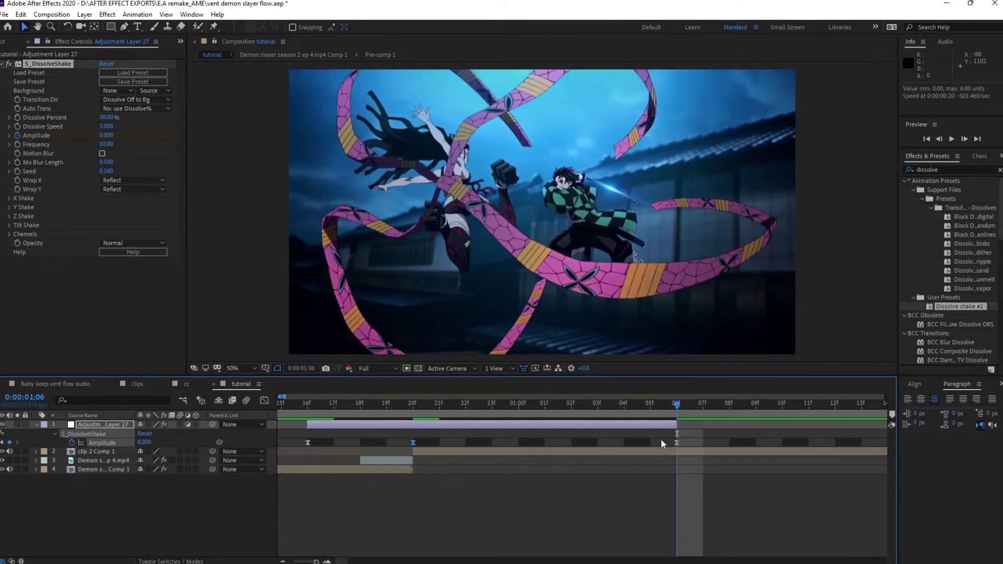
pyautogui.click(280, 560)
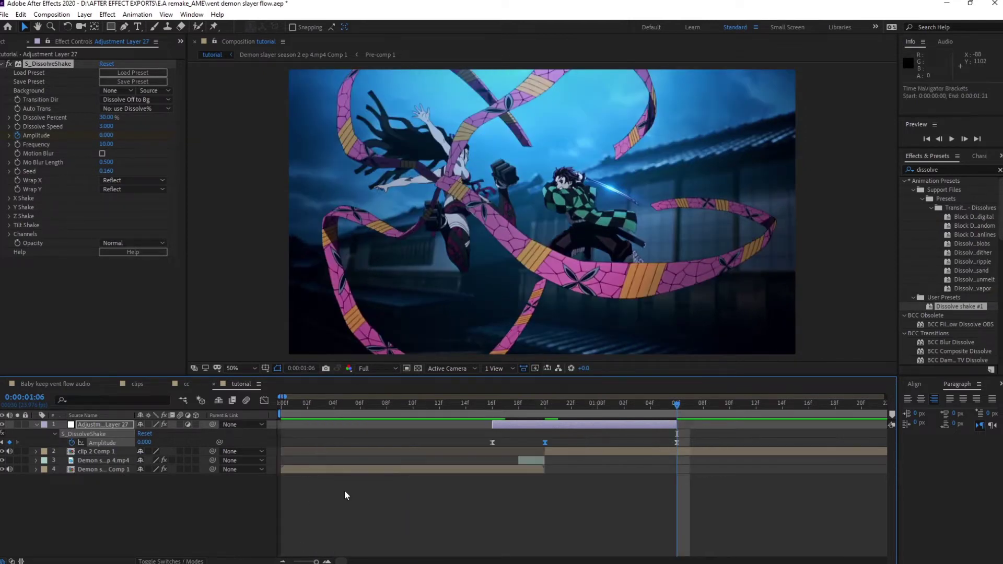
pyautogui.click(546, 407)
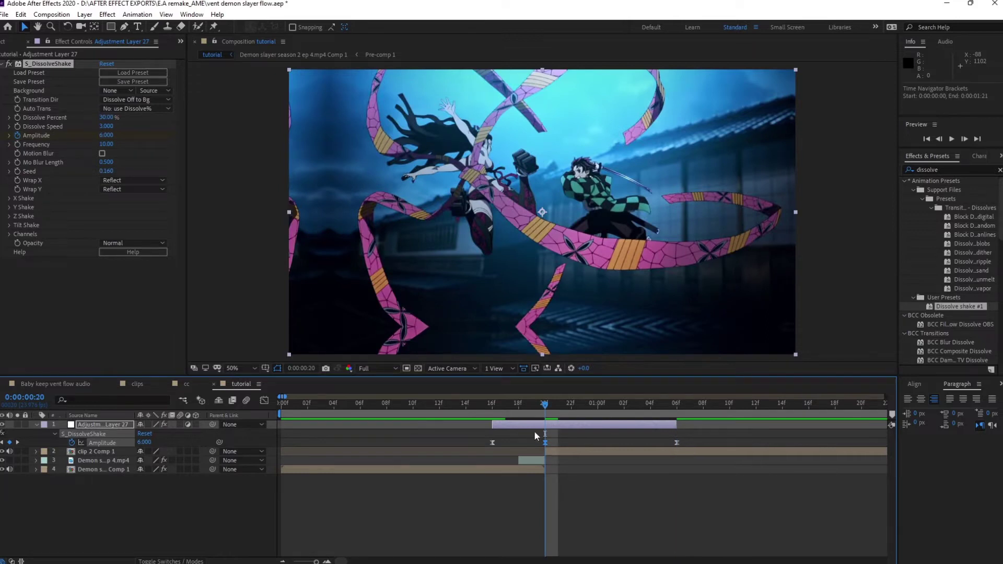
# Step: Expand the X Shake, Y Shake and Z Shake settings and scrub through the transition between 0:00:00:15 and 0:00:00:20
pyautogui.click(8, 198)
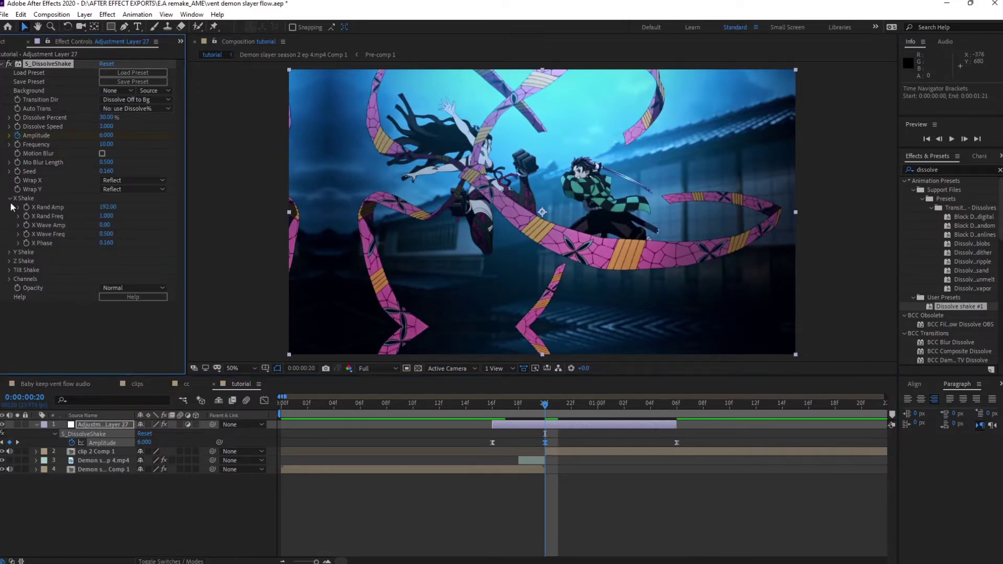
pyautogui.click(9, 252)
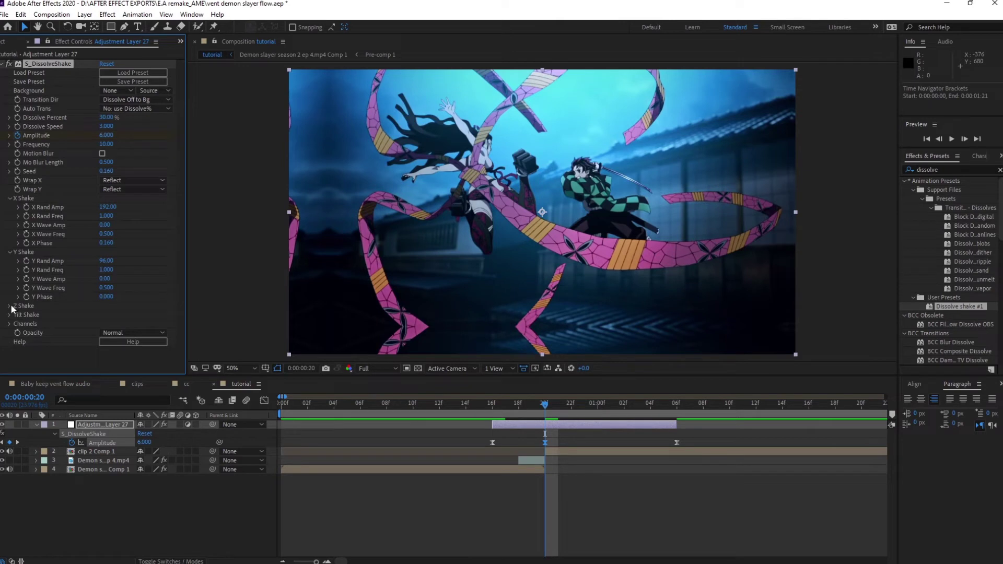
pyautogui.click(9, 306)
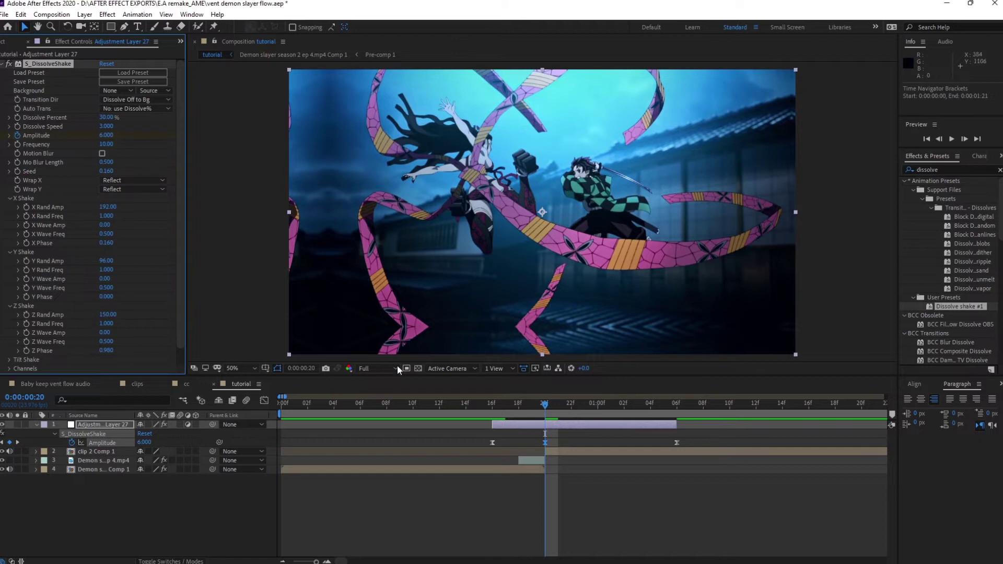
pyautogui.moveTo(497, 406); pyautogui.dragTo(483, 405)
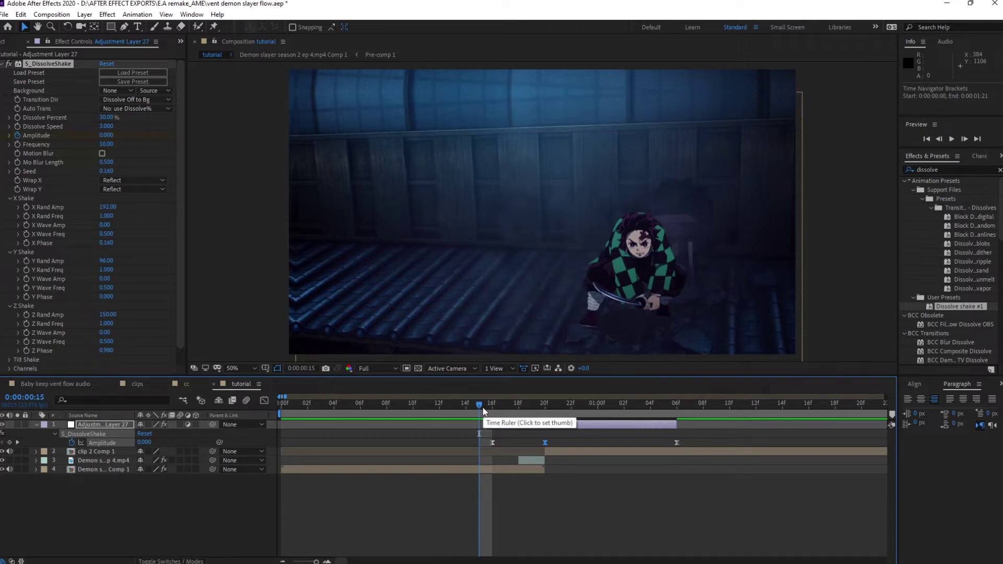
pyautogui.moveTo(484, 411); pyautogui.dragTo(547, 416)
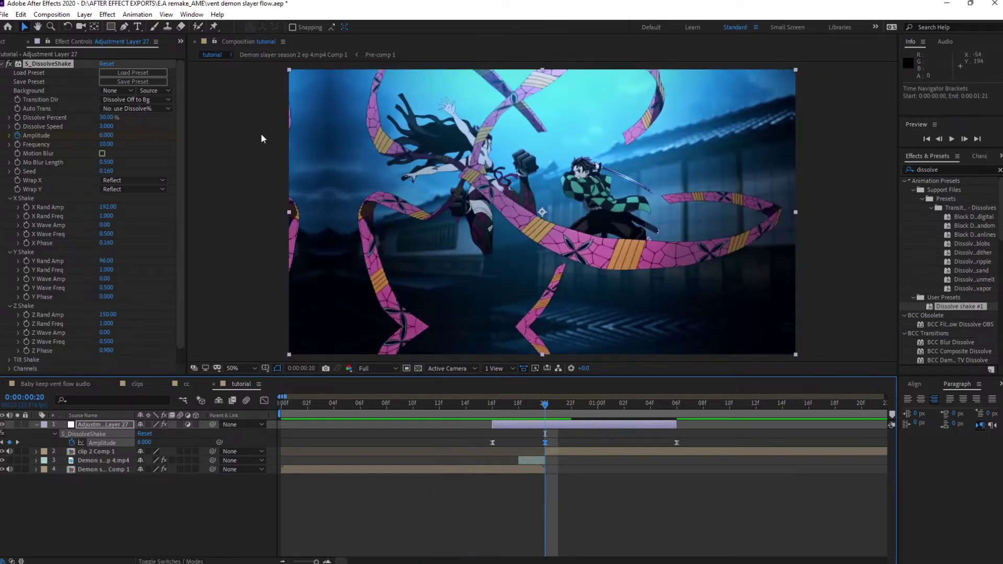
# Step: Try an X Phase of 0.260 and a Y Phase of 0.250, and preview the transition from the start
pyautogui.moveTo(107, 243); pyautogui.dragTo(115, 249)
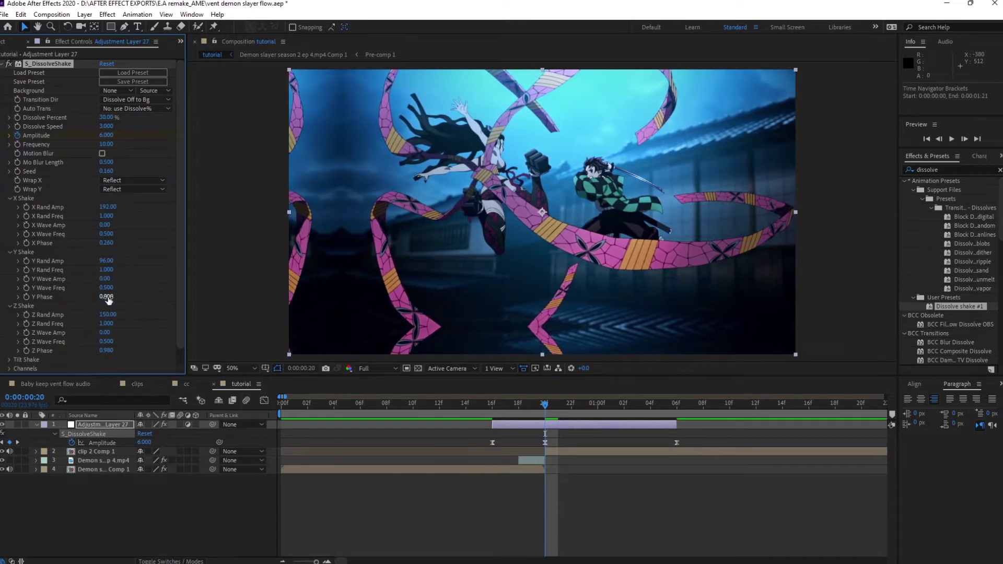
pyautogui.moveTo(107, 296); pyautogui.dragTo(119, 298)
pyautogui.moveTo(541, 407); pyautogui.dragTo(267, 408)
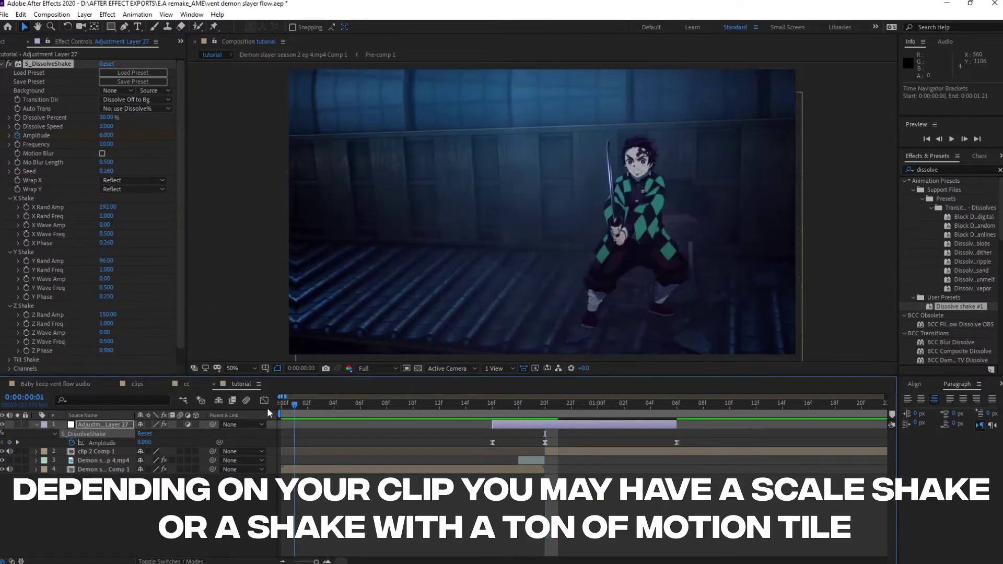
pyautogui.press('space')
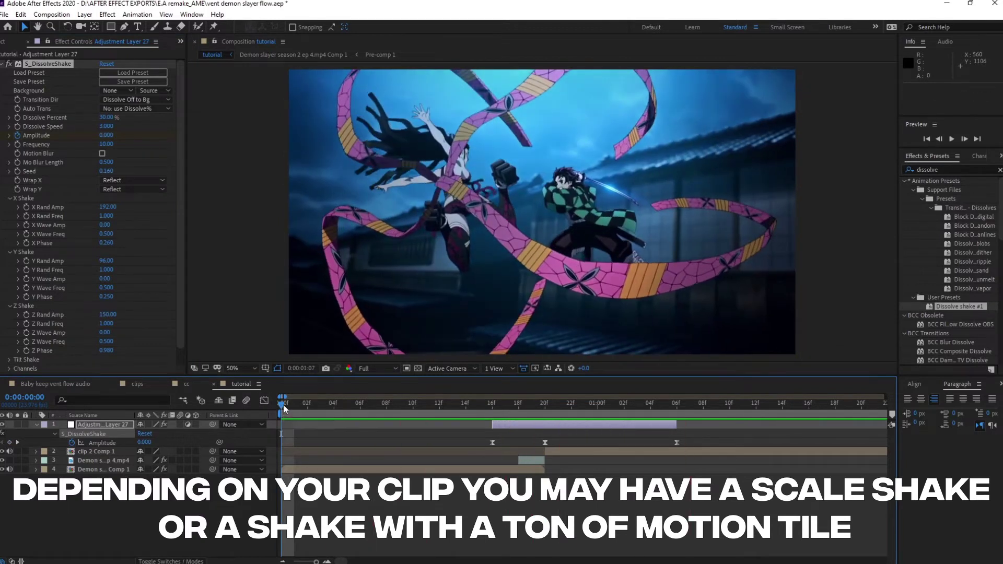
pyautogui.press('space')
# Step: At 0:00:00:20, try an X Rand Amp of 232.60 and a Y Rand Amp of 169.00, and preview the shake
pyautogui.moveTo(410, 424); pyautogui.dragTo(545, 442)
pyautogui.moveTo(107, 203); pyautogui.dragTo(132, 206)
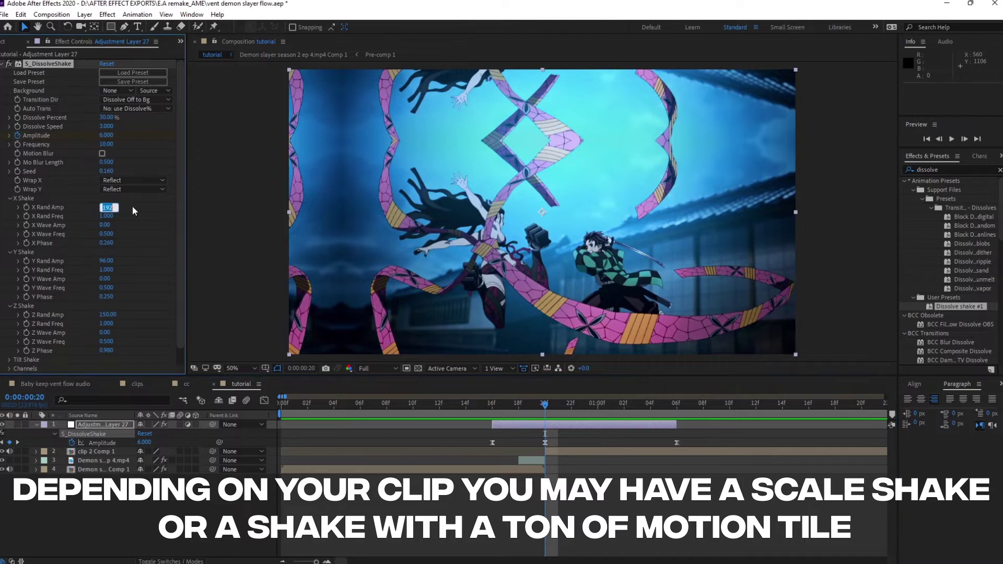
pyautogui.moveTo(105, 261); pyautogui.dragTo(144, 262)
pyautogui.press('space')
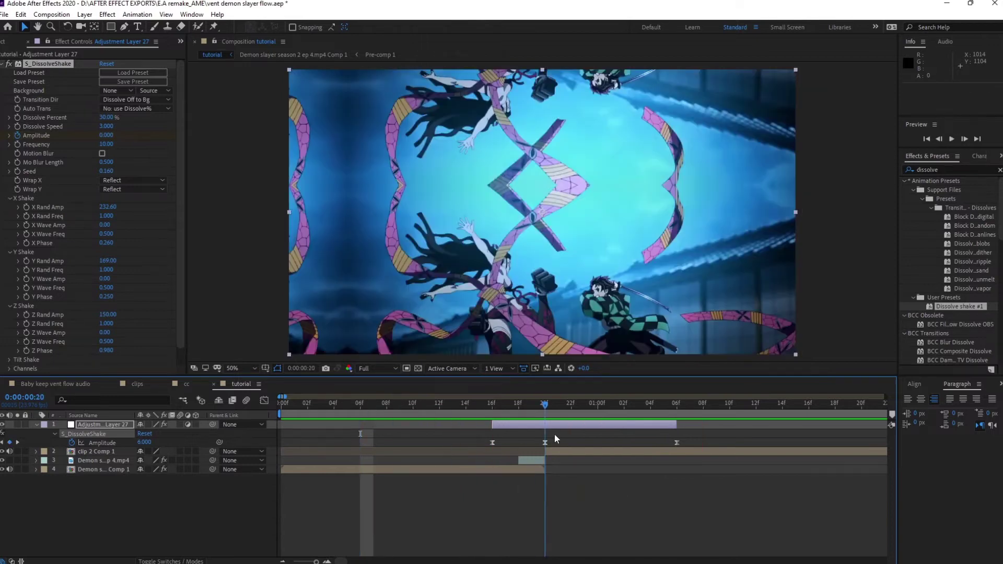
pyautogui.press('space')
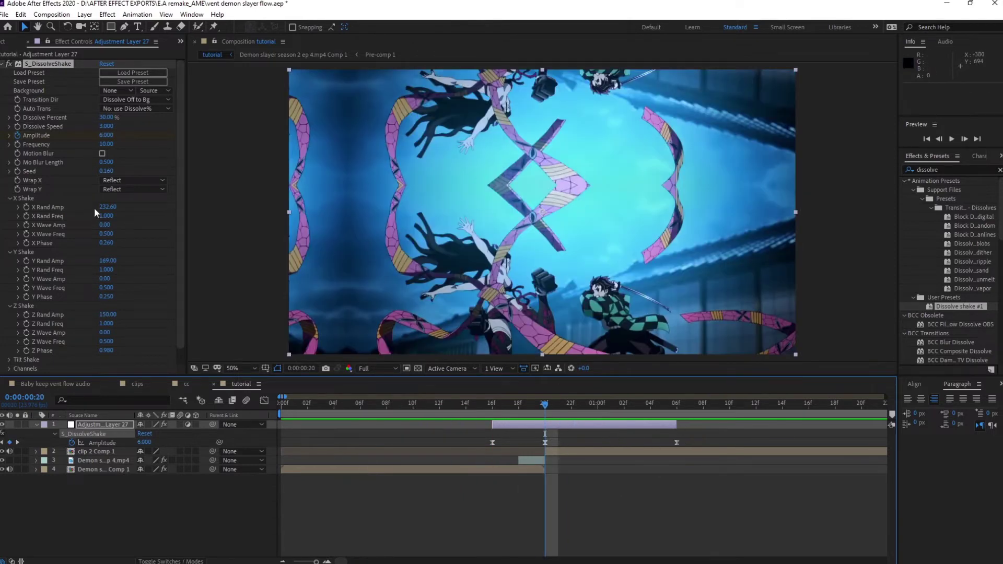
# Step: Try a Y Rand Amp of 196.00, an X Rand Amp of 561.60 and a Z Phase of 2.170, and preview from the start
pyautogui.moveTo(107, 262); pyautogui.dragTo(133, 261)
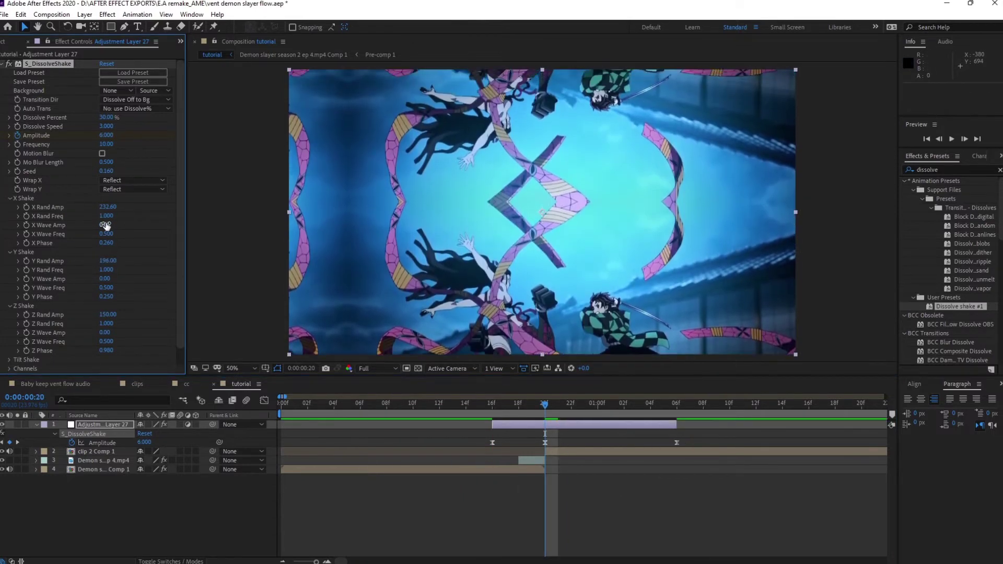
pyautogui.moveTo(108, 208); pyautogui.dragTo(365, 216)
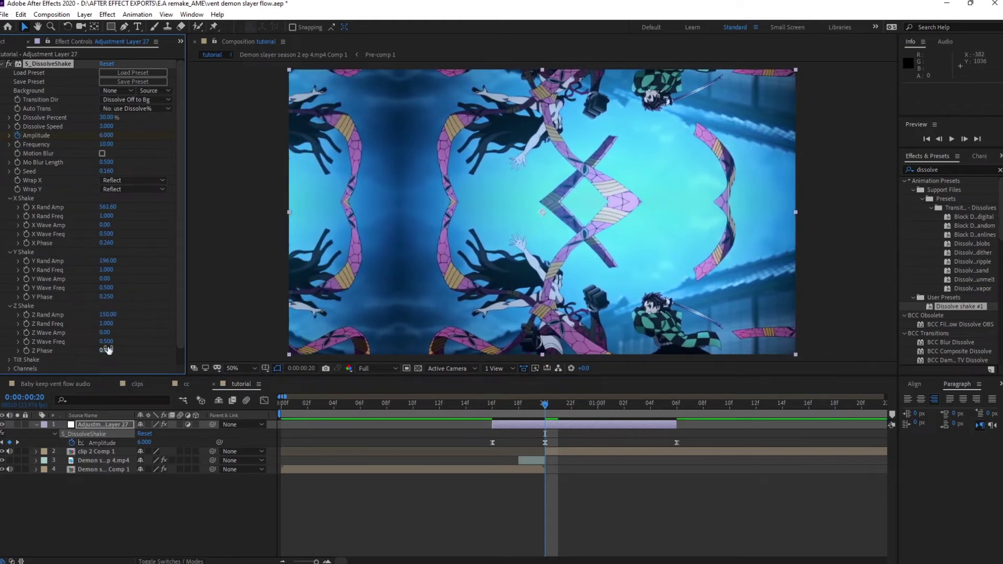
pyautogui.moveTo(108, 350); pyautogui.dragTo(114, 350)
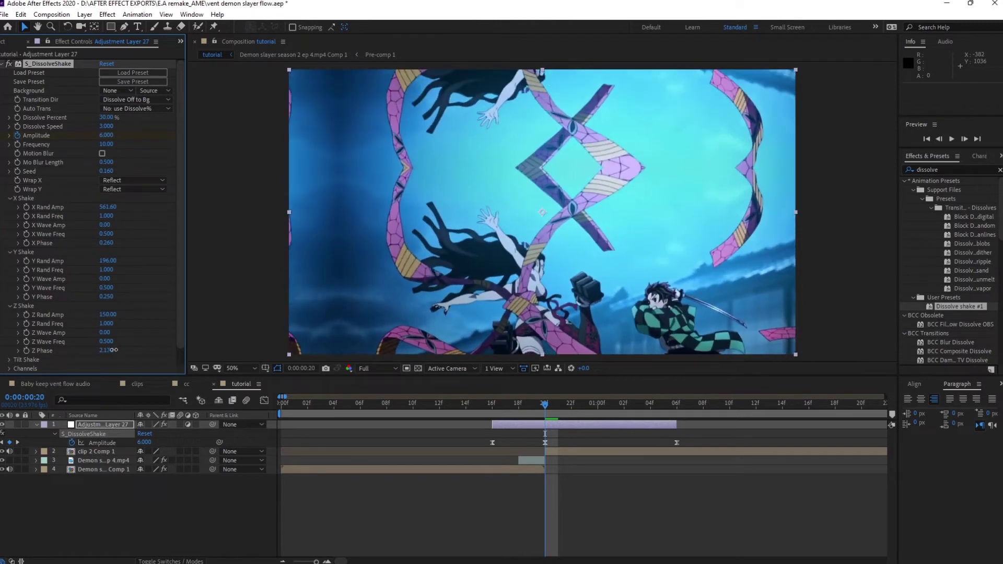
pyautogui.moveTo(546, 407); pyautogui.dragTo(282, 406)
pyautogui.press('space')
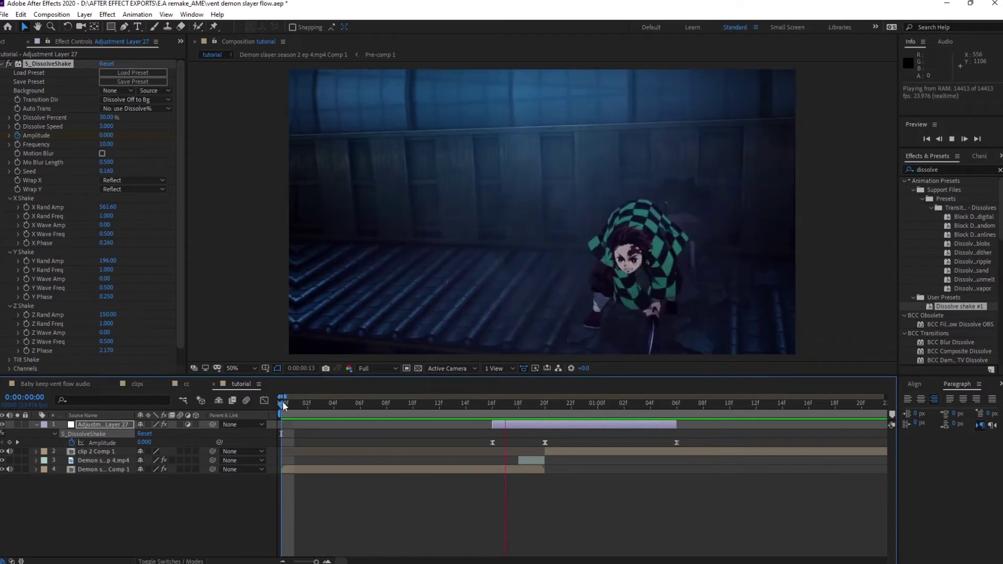
pyautogui.moveTo(282, 406); pyautogui.dragTo(544, 432)
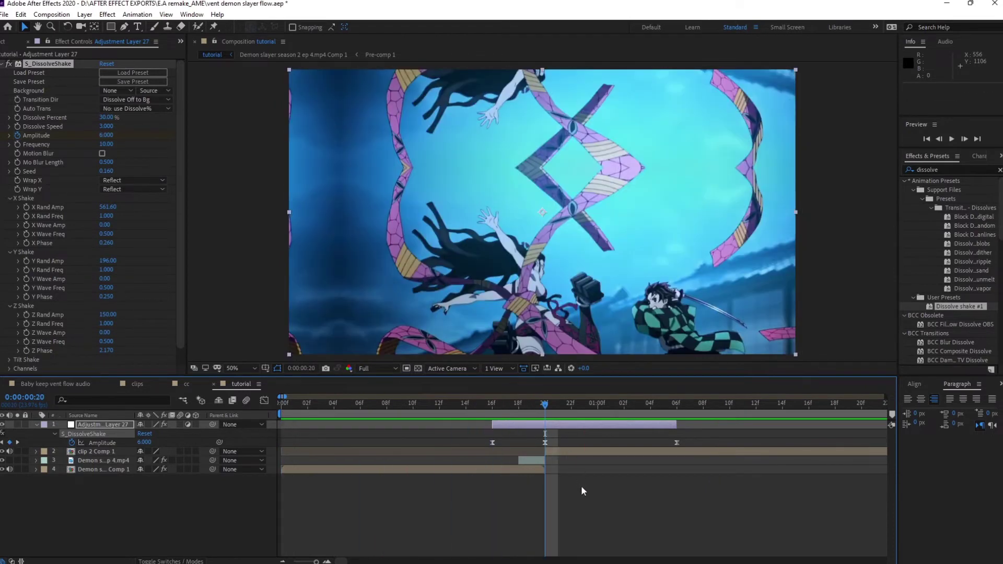
# Step: Undo all the trial changes to the Rand Amp and Phase values of the X, Y and Z shake
pyautogui.hotkey('ctrl', 'z')
pyautogui.hotkey('ctrl', 'z')
pyautogui.hotkey('ctrl', 'z')
pyautogui.hotkey('ctrl', 'z')
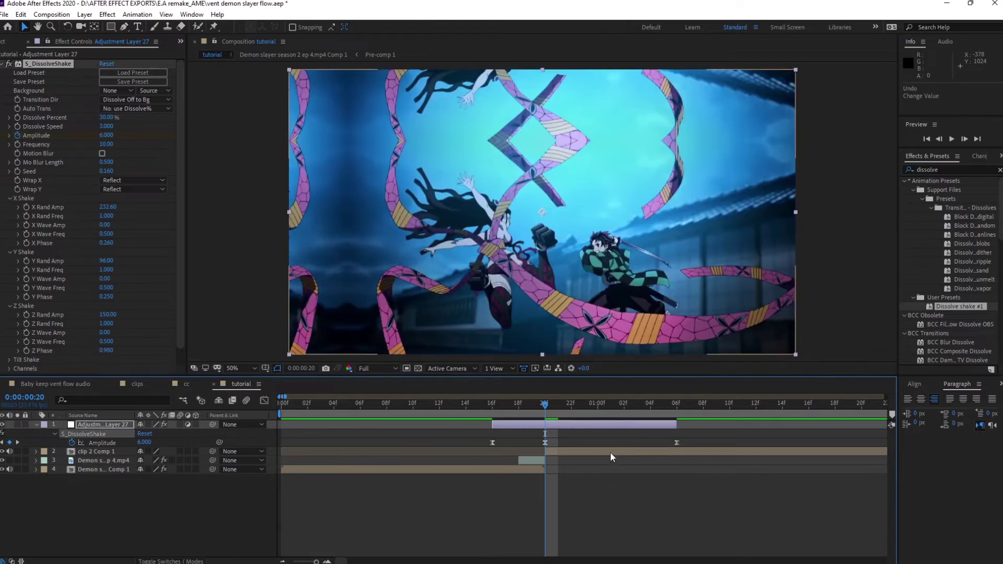
pyautogui.hotkey('ctrl', 'z')
pyautogui.hotkey('ctrl', 'z')
pyautogui.hotkey('ctrl', 'z')
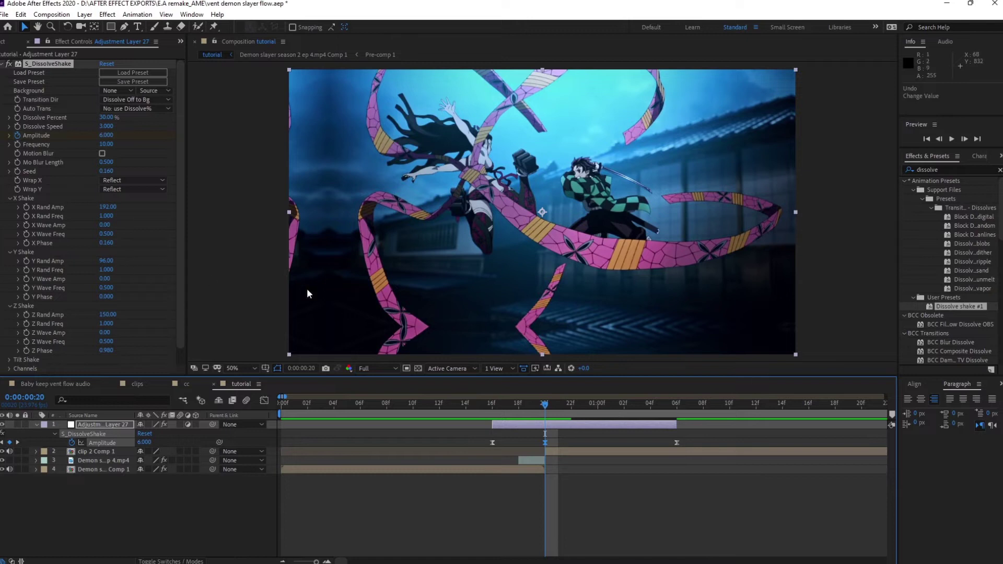
# Step: Set Z Phase to 1.040 and Z Rand Amp to 221.00 for a stronger scale shake at 0:00:00:20
pyautogui.scroll(-1, 134, 328)
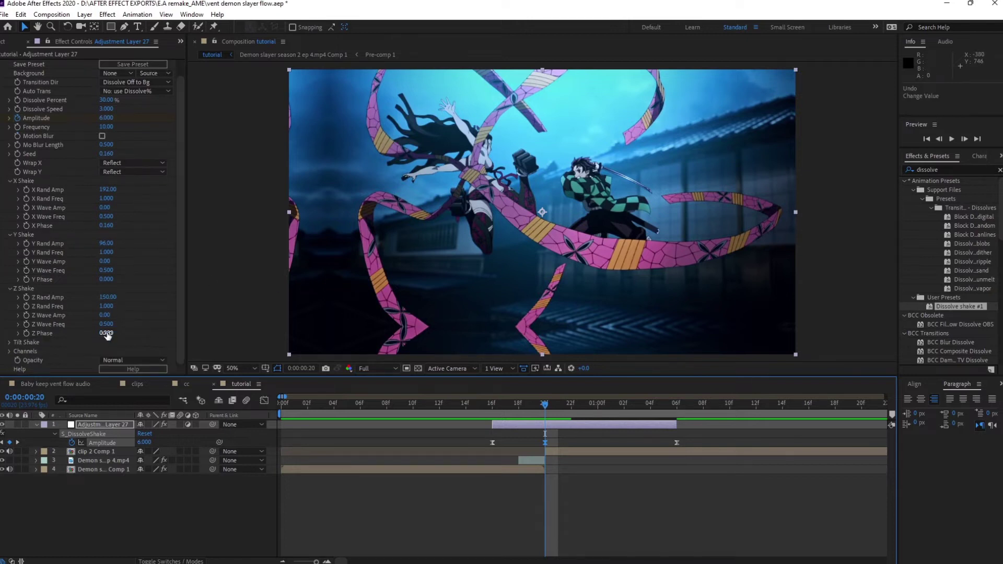
pyautogui.moveTo(107, 333); pyautogui.dragTo(111, 334)
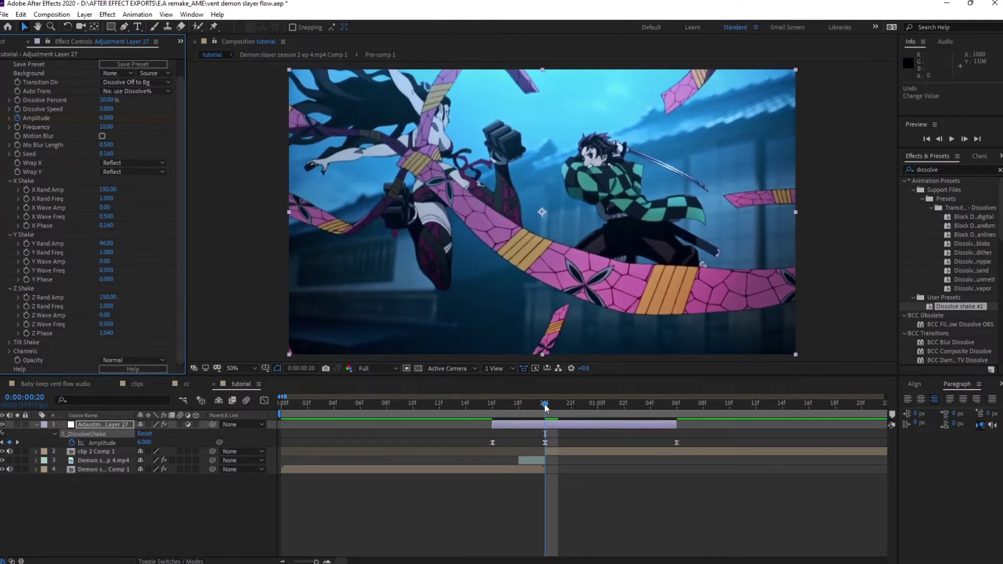
pyautogui.moveTo(545, 407)
pyautogui.mouseDown()
pyautogui.moveTo(622, 406)
pyautogui.moveTo(550, 409)
pyautogui.mouseUp()
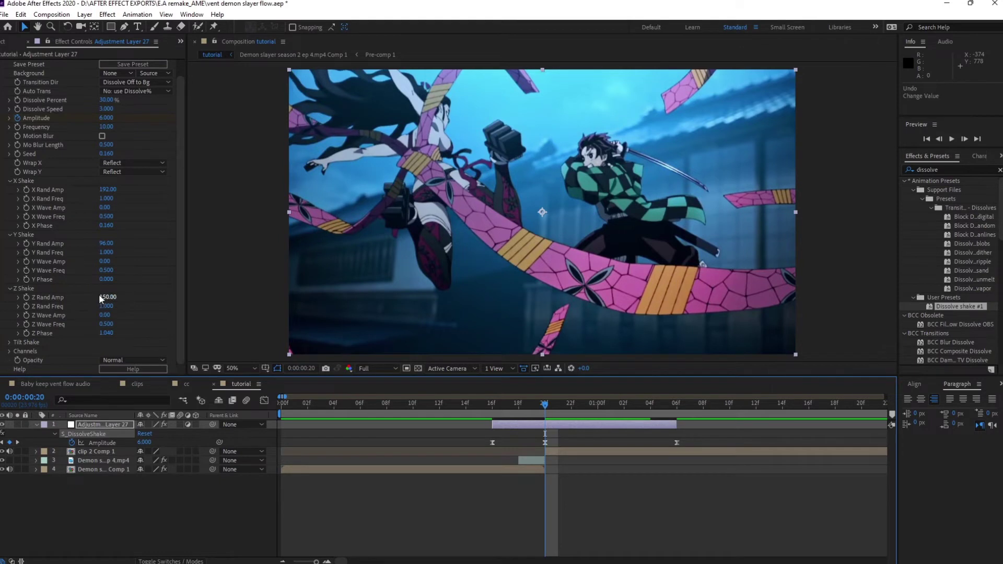
pyautogui.moveTo(110, 301); pyautogui.dragTo(144, 298)
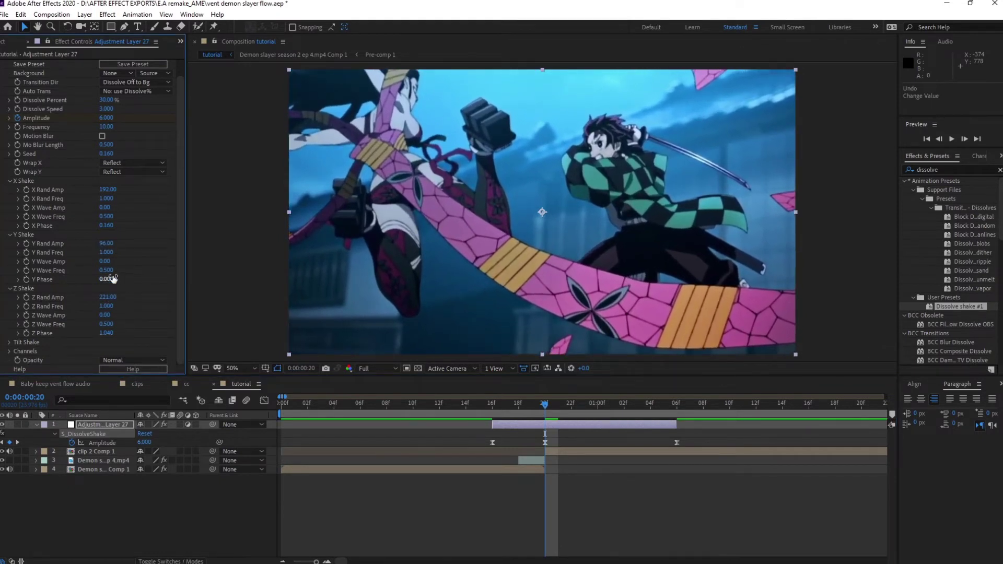
# Step: Set X Phase to 0.330 and Y Phase to 0.200, scrubbing around the peak keyframe to judge the motion
pyautogui.moveTo(106, 226); pyautogui.dragTo(117, 226)
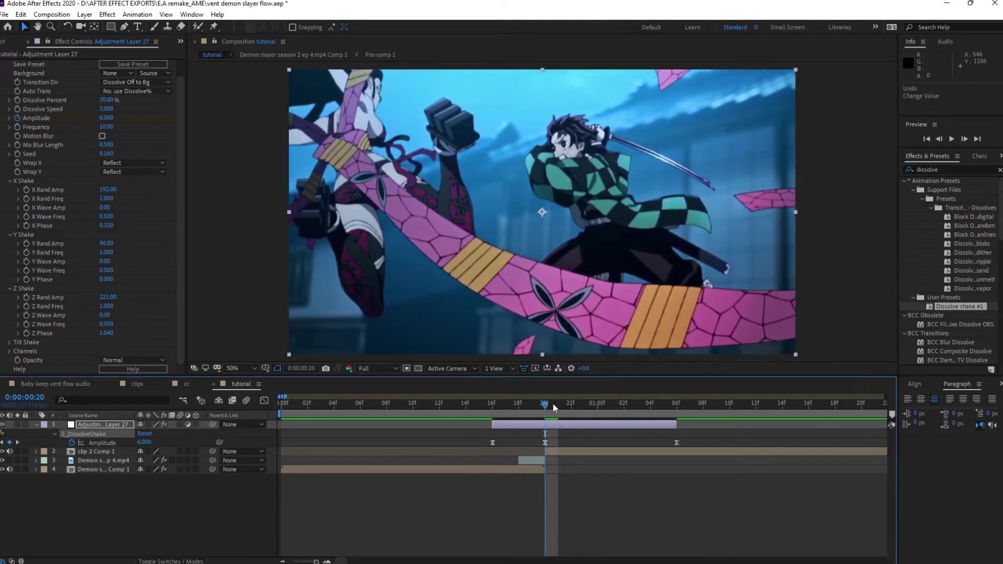
pyautogui.moveTo(552, 403)
pyautogui.mouseDown()
pyautogui.moveTo(612, 413)
pyautogui.moveTo(547, 412)
pyautogui.mouseUp()
pyautogui.moveTo(106, 281); pyautogui.dragTo(118, 279)
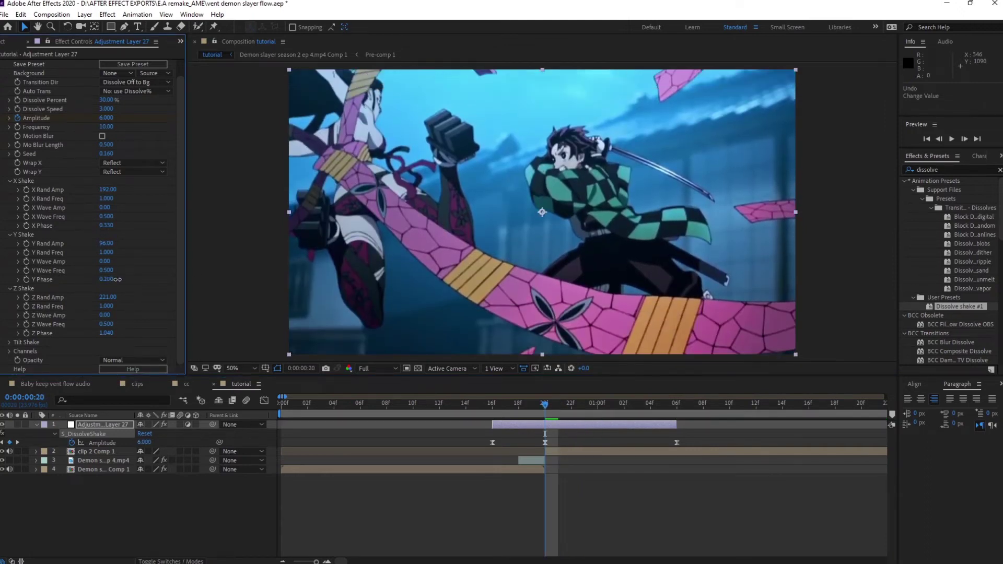
# Step: Preview the adjusted shake transition from the start of the composition and return to 0:00:00:20
pyautogui.click(555, 407)
pyautogui.moveTo(555, 407); pyautogui.dragTo(281, 408)
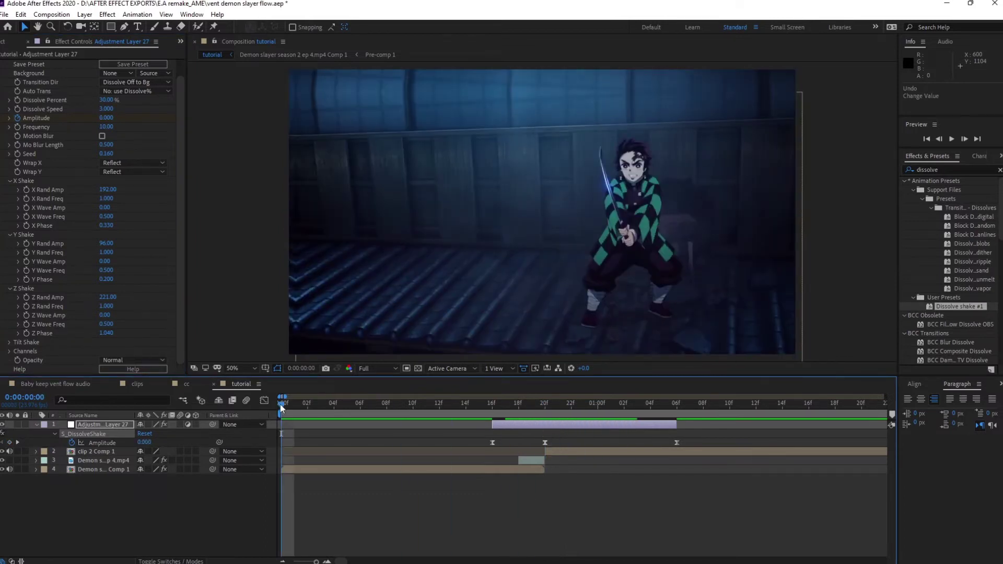
pyautogui.press('space')
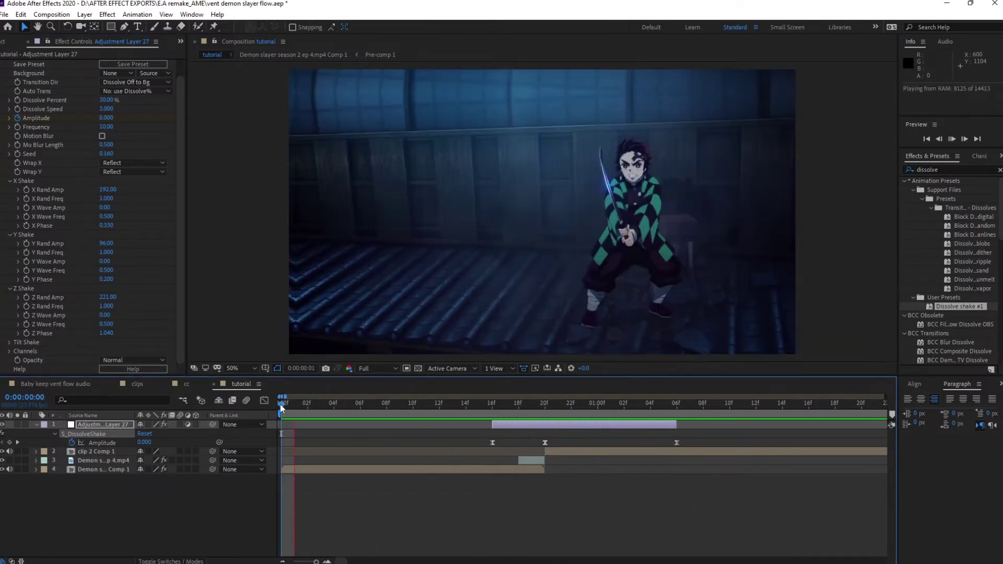
pyautogui.moveTo(281, 406); pyautogui.dragTo(547, 436)
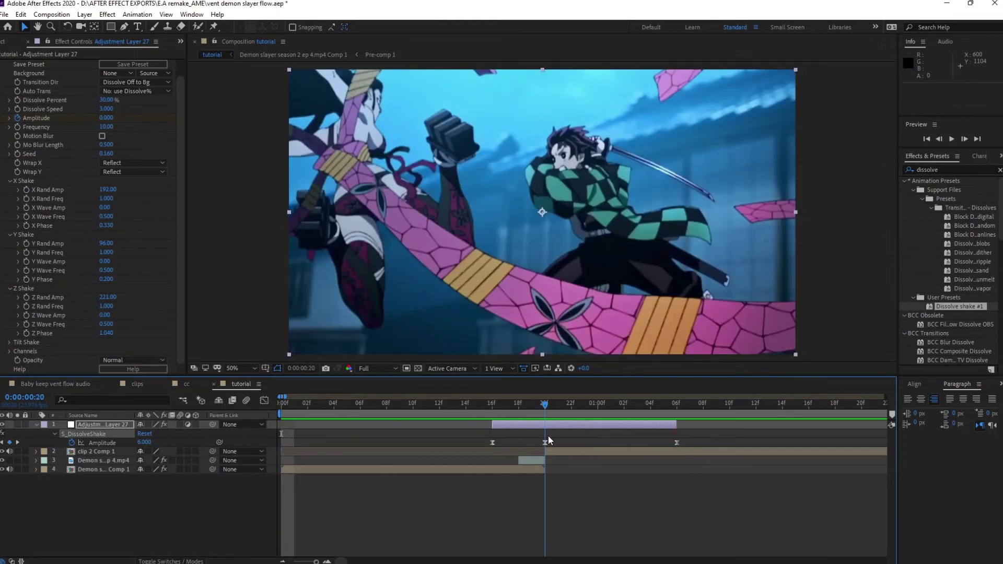
# Step: Play the colour-graded cc composition from the start to compare its shake, and return to the tutorial composition
pyautogui.click(185, 384)
pyautogui.moveTo(283, 406)
pyautogui.mouseDown()
pyautogui.moveTo(328, 411)
pyautogui.moveTo(277, 415)
pyautogui.mouseUp()
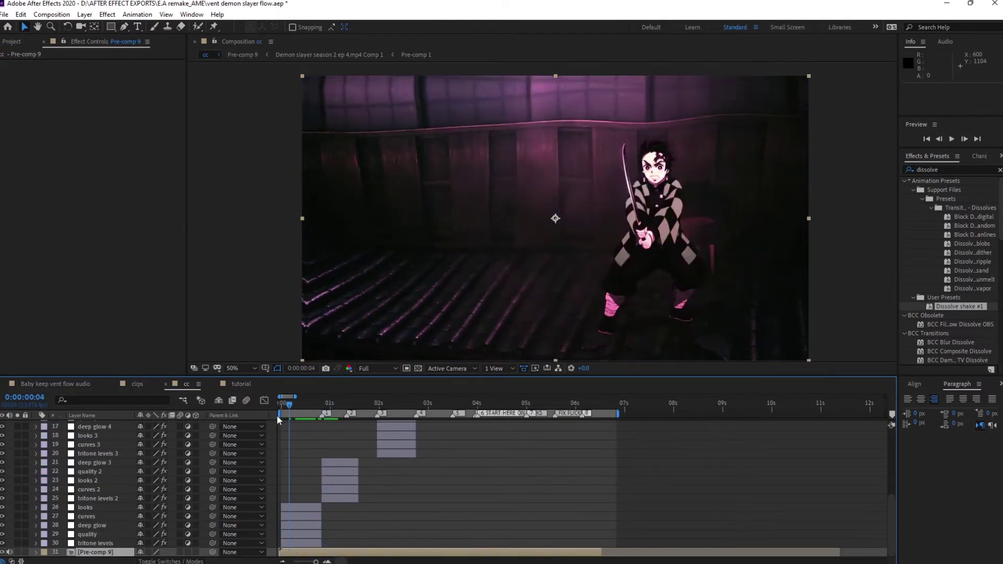
pyautogui.press('space')
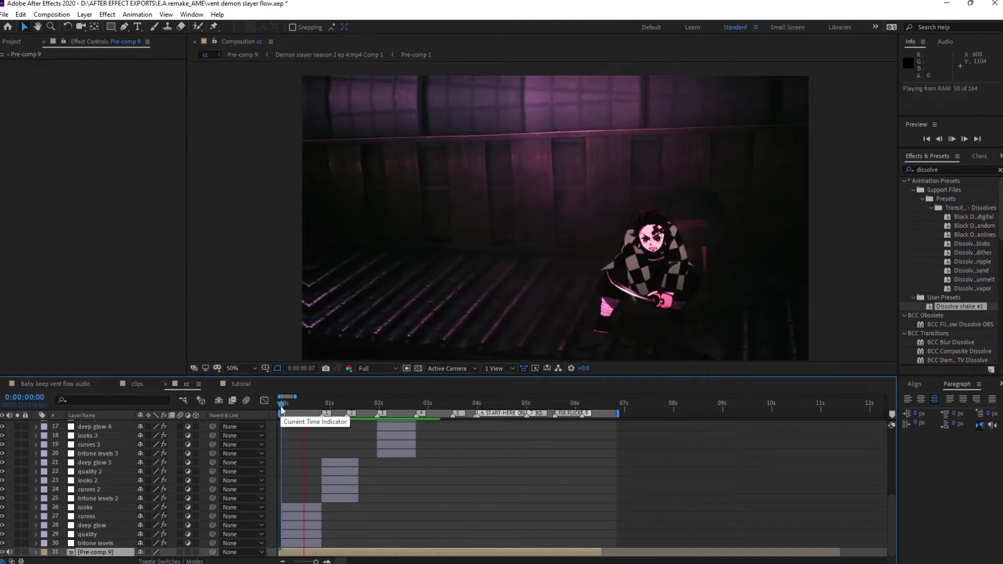
pyautogui.press('space')
pyautogui.press('space')
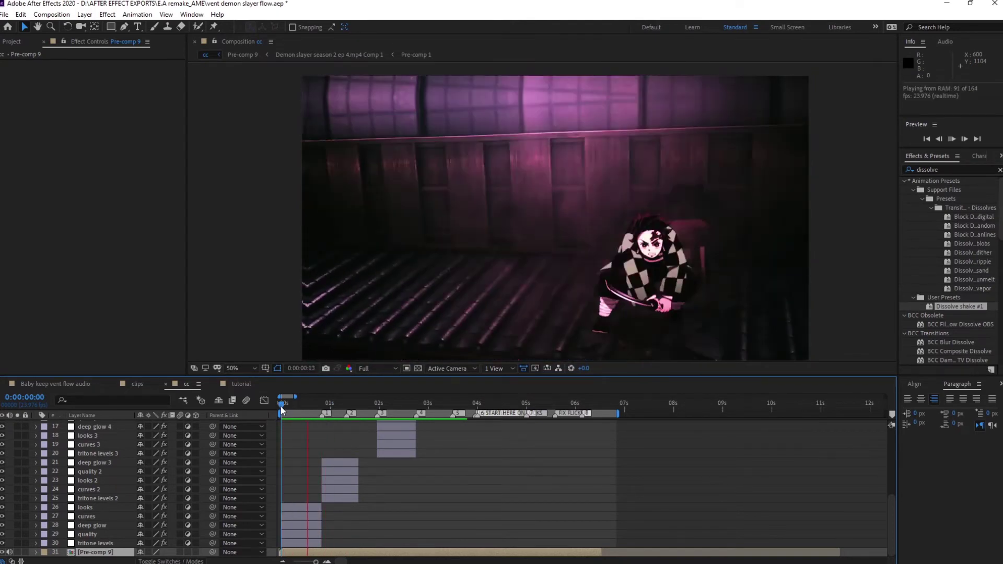
pyautogui.moveTo(291, 406); pyautogui.dragTo(316, 412)
pyautogui.click(241, 383)
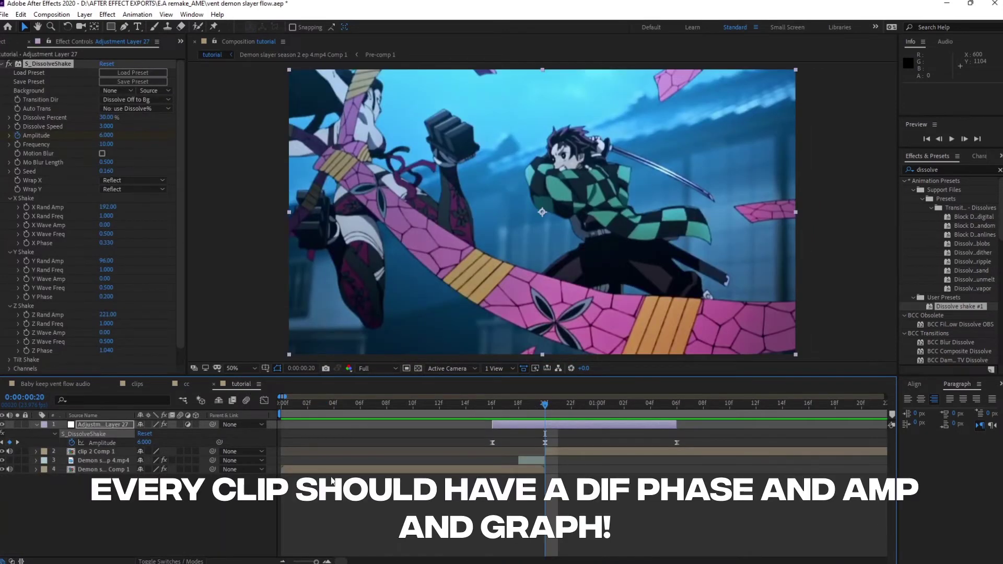
# Step: Collapse the shake adjustment layer's keyframed properties and briefly play the transition around 0:00:00:20
pyautogui.click(51, 350)
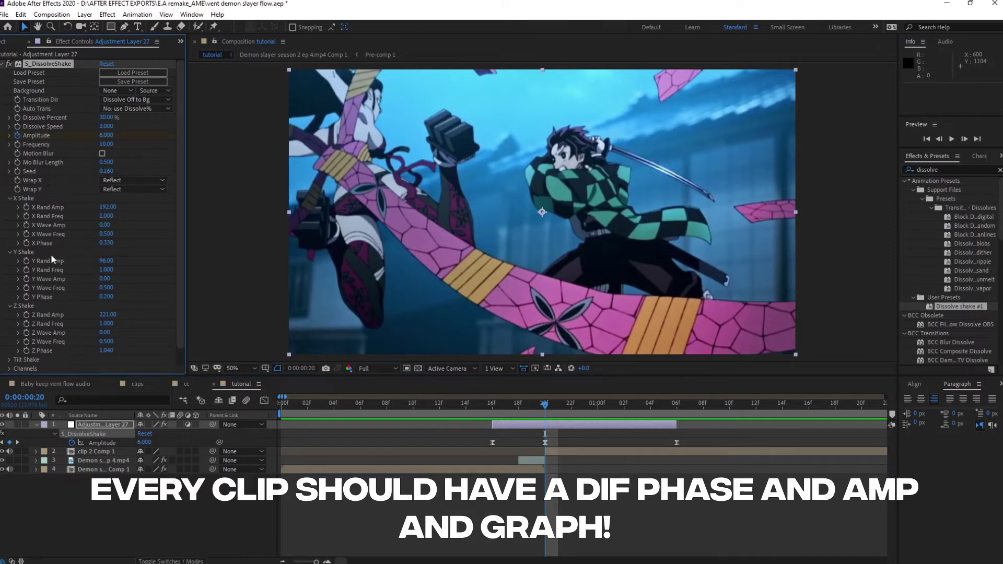
pyautogui.click(36, 423)
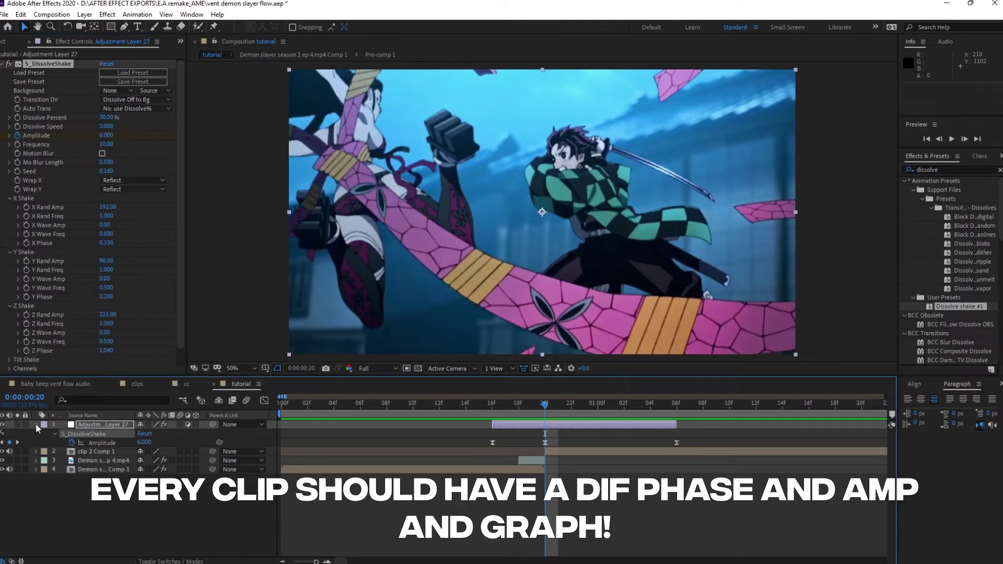
pyautogui.moveTo(544, 417)
pyautogui.mouseDown()
pyautogui.moveTo(422, 406)
pyautogui.moveTo(572, 428)
pyautogui.moveTo(402, 421)
pyautogui.moveTo(551, 428)
pyautogui.mouseUp()
pyautogui.press('space')
pyautogui.press('space')
pyautogui.click(502, 502)
pyautogui.click(549, 426)
pyautogui.click(550, 485)
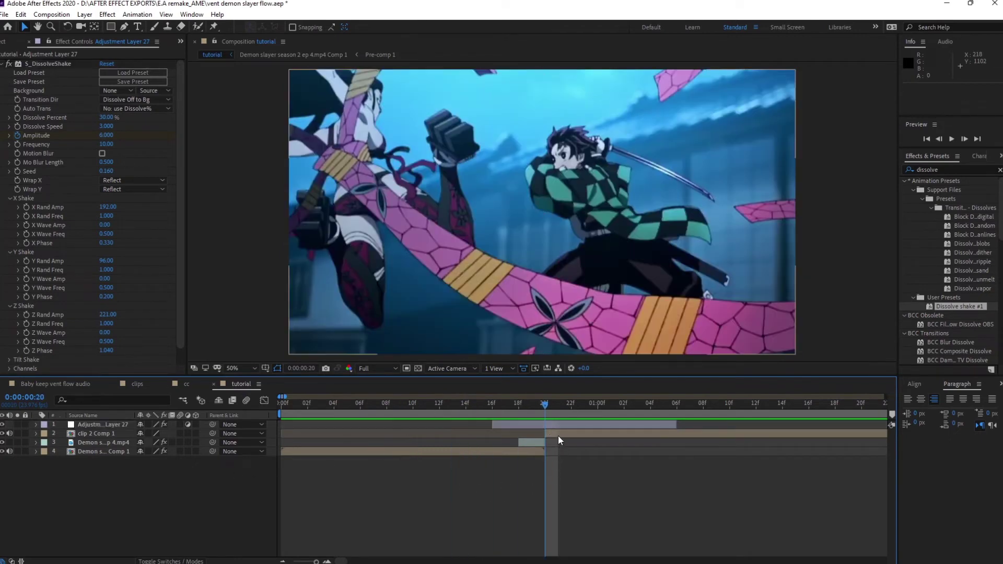
# Step: Add an adjustment layer directly above clip 2 Comp 1, trimmed to six frames starting at 0:00:00:20
pyautogui.click(558, 435)
pyautogui.rightClick(268, 431)
pyautogui.moveTo(290, 442)
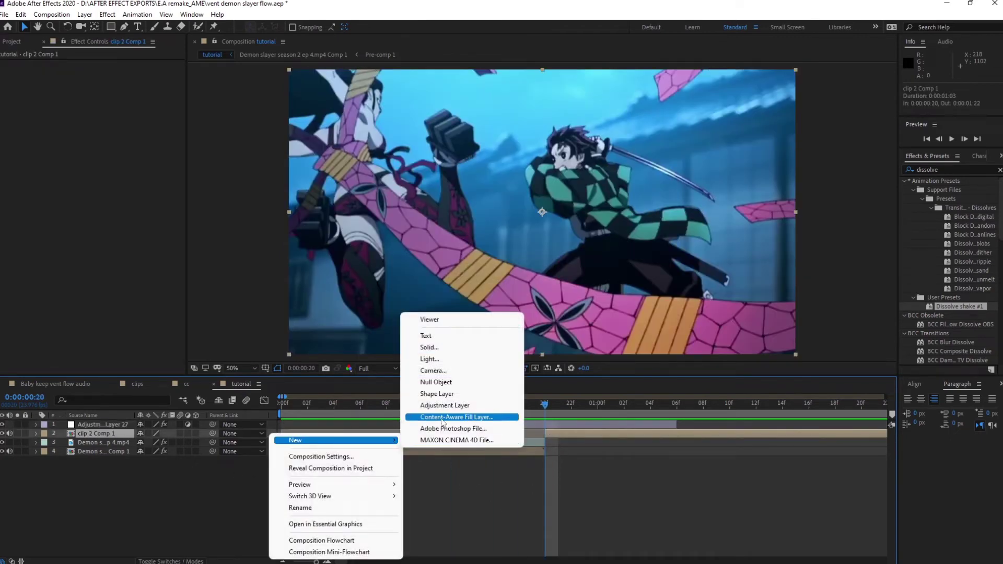
pyautogui.click(455, 406)
pyautogui.hotkey('ctrl', 'shift', 'd')
pyautogui.moveTo(544, 409)
pyautogui.mouseDown()
pyautogui.moveTo(624, 421)
pyautogui.moveTo(545, 403)
pyautogui.mouseUp()
pyautogui.hotkey('ctrl', 'shift', 'd')
pyautogui.click(537, 450)
pyautogui.press('Delete')
pyautogui.click(640, 433)
pyautogui.press('Delete')
pyautogui.click(567, 433)
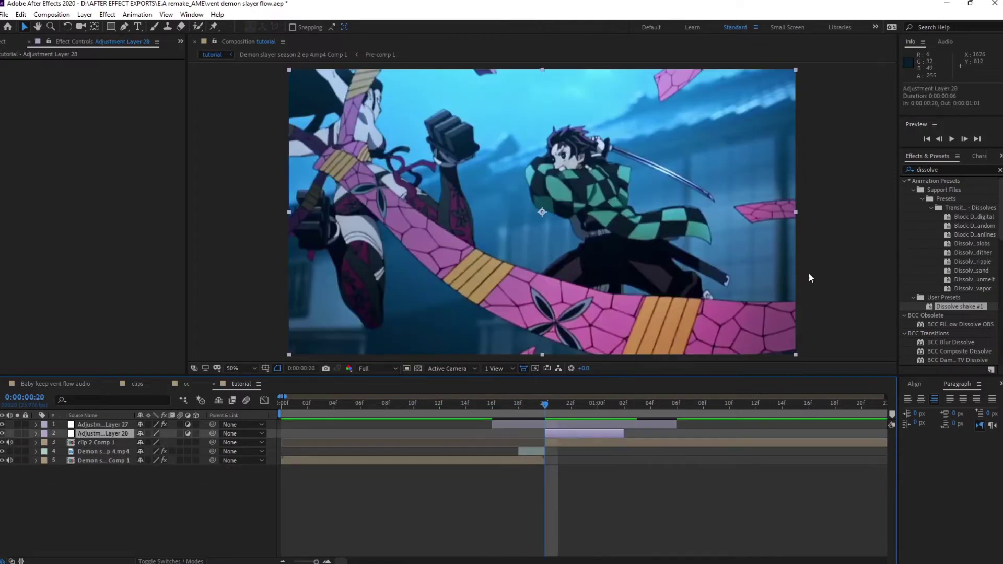
# Step: Apply the Video Copilot Twitch effect to the new adjustment layer and enable its Light and Blur operators
pyautogui.click(951, 171)
pyautogui.write('twit')
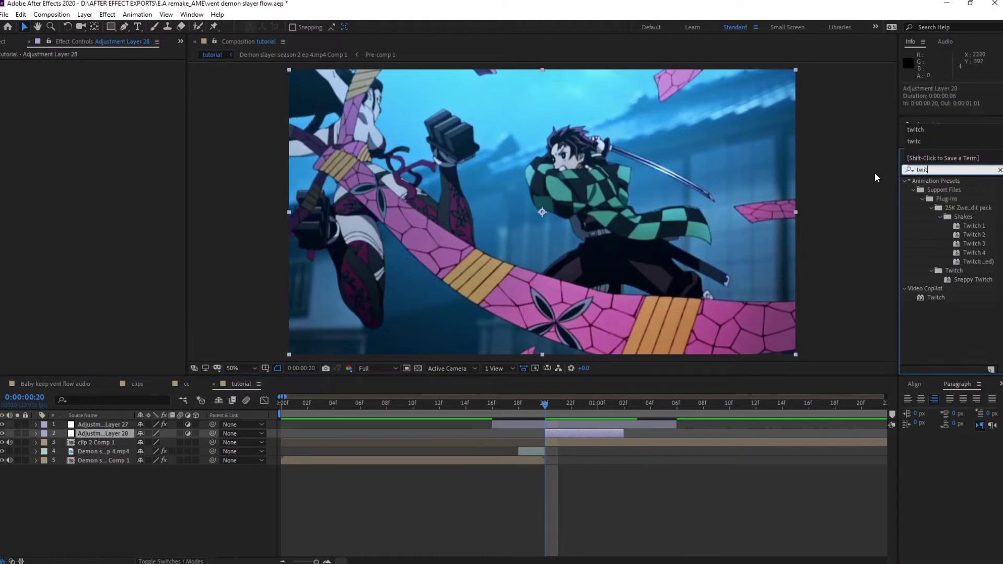
pyautogui.write('ch')
pyautogui.moveTo(935, 297); pyautogui.dragTo(559, 434)
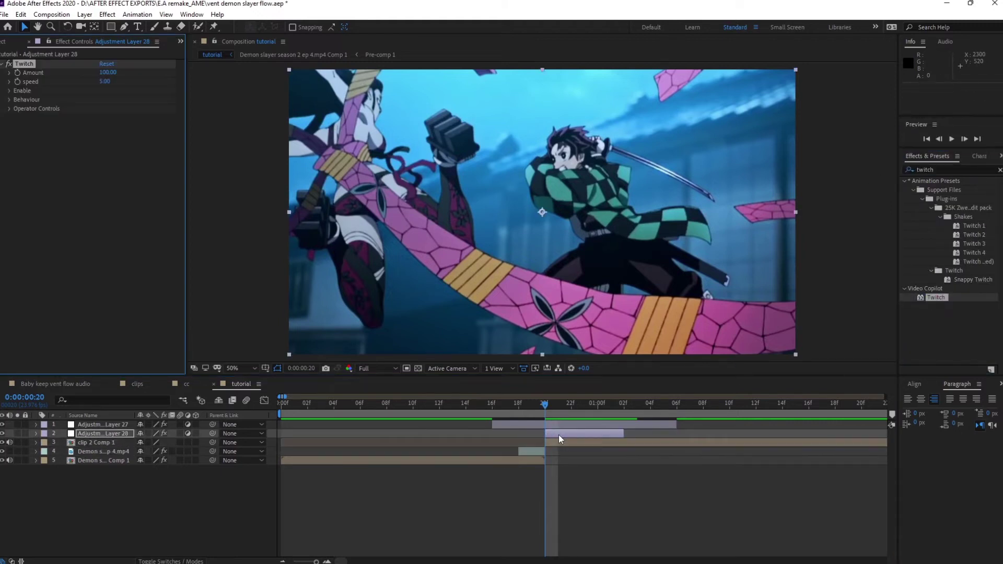
pyautogui.click(9, 91)
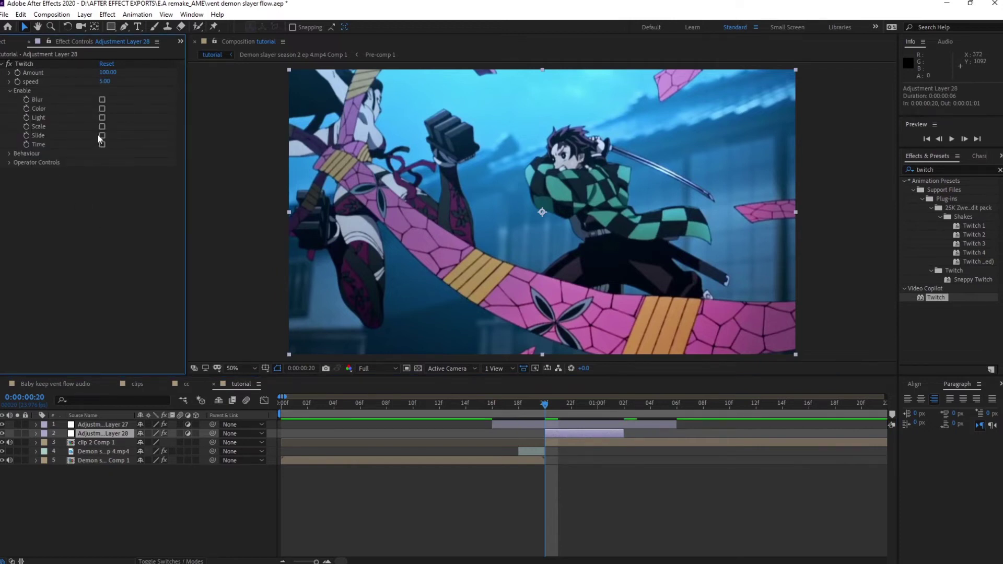
pyautogui.click(102, 118)
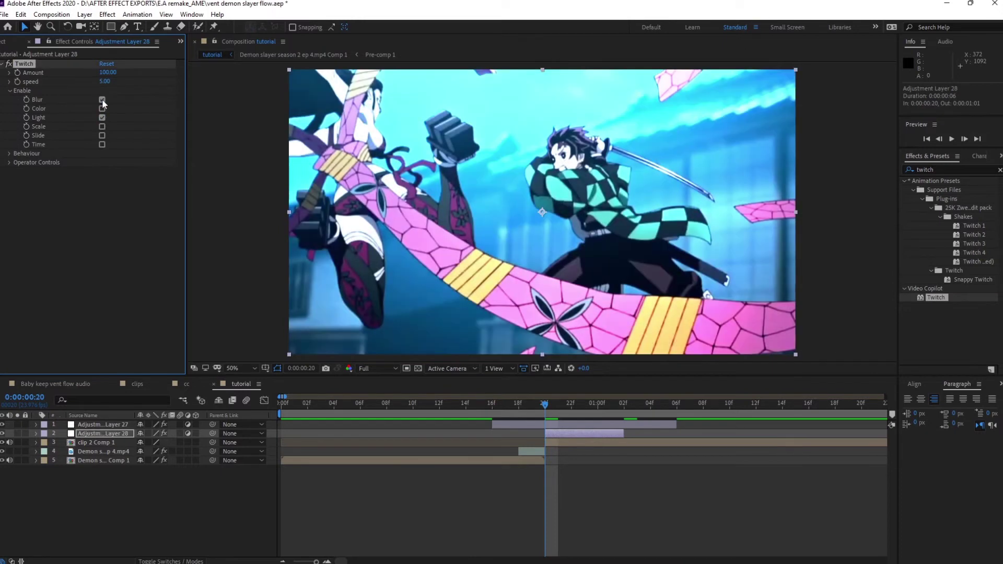
# Step: Trim the Twitch adjustment layer to two frames, ending at 0:00:00:22
pyautogui.moveTo(549, 406)
pyautogui.mouseDown()
pyautogui.moveTo(578, 422)
pyautogui.moveTo(546, 422)
pyautogui.moveTo(571, 427)
pyautogui.moveTo(546, 407)
pyautogui.mouseUp()
pyautogui.click(576, 433)
pyautogui.hotkey('ctrl', 'shift', 'd')
pyautogui.press('Delete')
# Step: Scrub to 0:00:00:20 and disable the Blur operator of Twitch, keeping only Light enabled
pyautogui.click(438, 403)
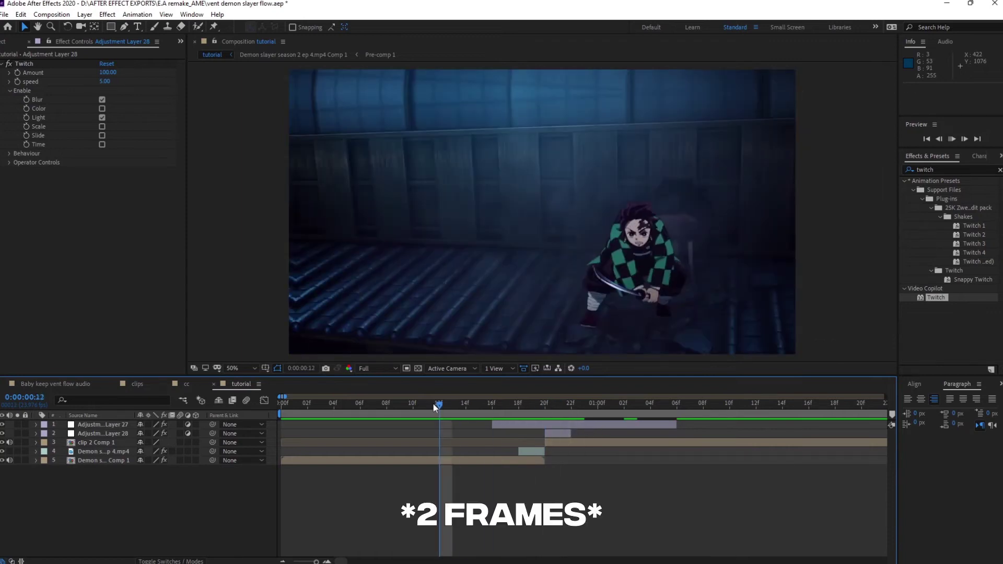
pyautogui.moveTo(437, 406); pyautogui.dragTo(549, 422)
pyautogui.click(556, 432)
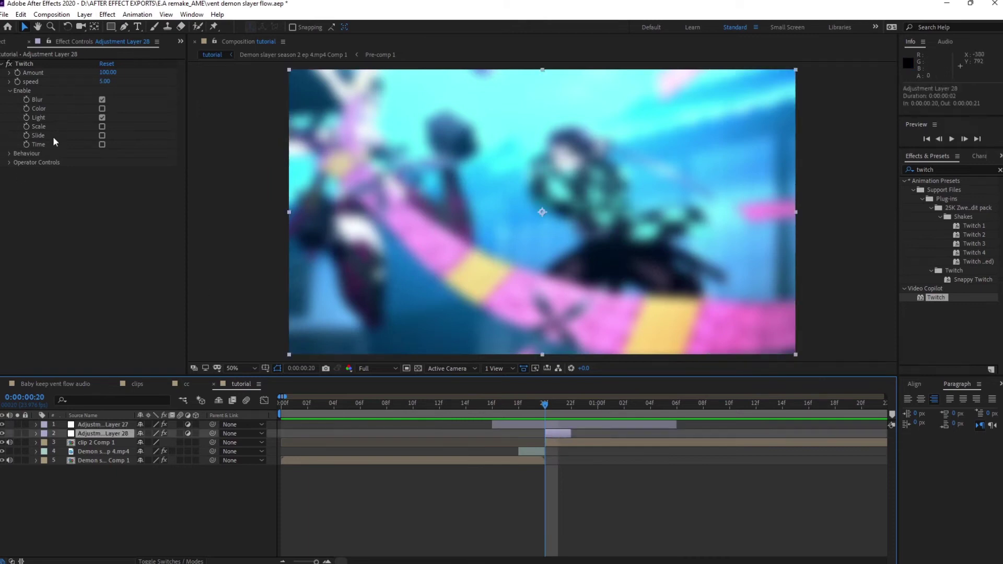
pyautogui.click(102, 117)
pyautogui.click(102, 99)
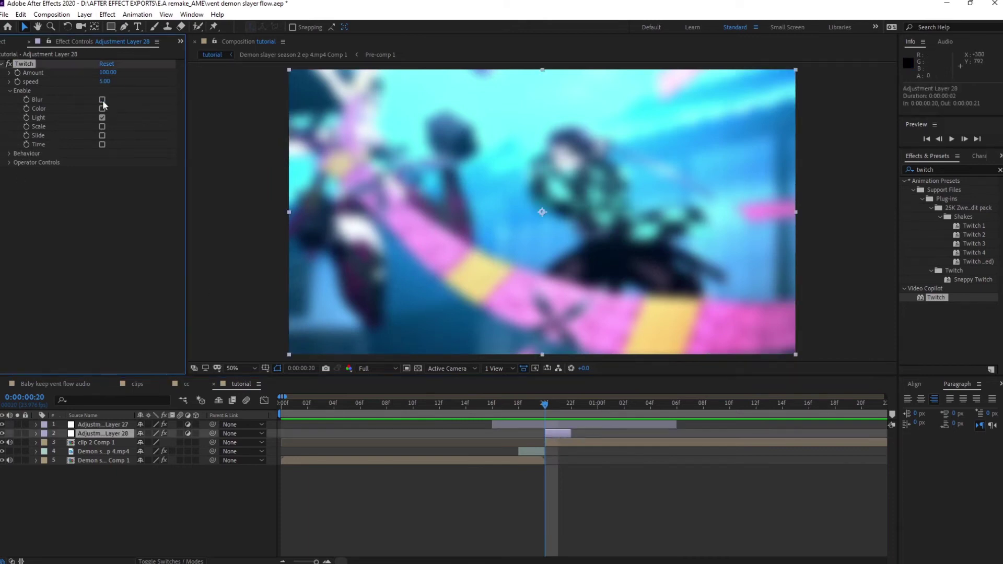
# Step: Preview the light flash on the transition from 0:00:00:08
pyautogui.moveTo(545, 405); pyautogui.dragTo(385, 405)
pyautogui.press('space')
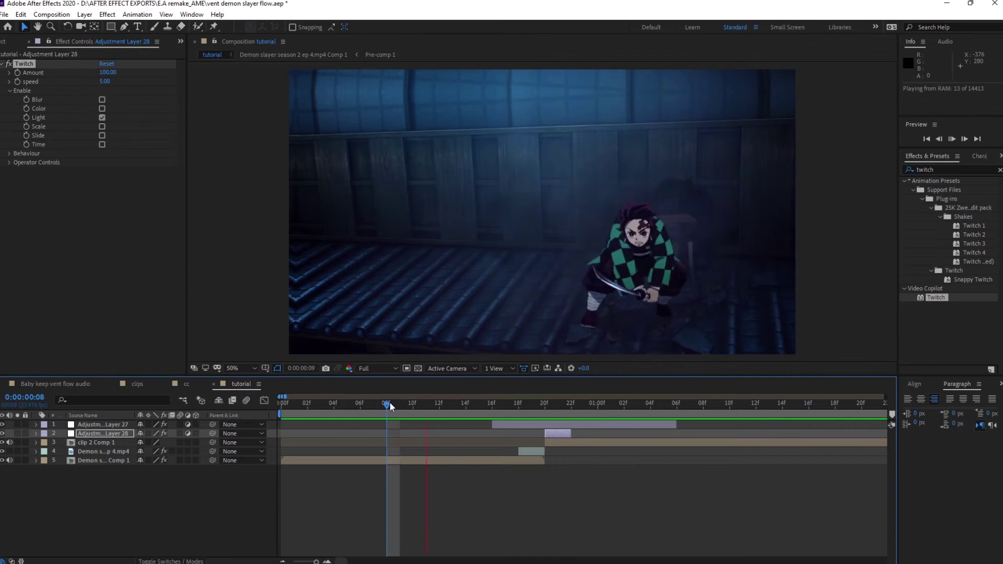
pyautogui.press('space')
pyautogui.press('space')
pyautogui.press('space')
# Step: Raise the Light Amount in Twitch's operator controls to about 65 at 0:00:00:20 and collapse the effect
pyautogui.moveTo(385, 404); pyautogui.dragTo(545, 436)
pyautogui.click(550, 434)
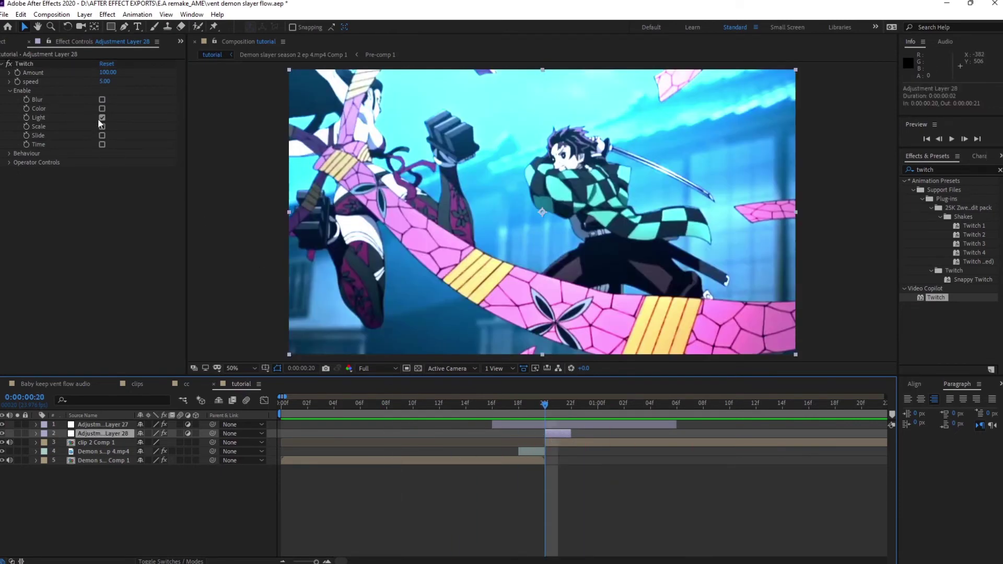
pyautogui.click(9, 162)
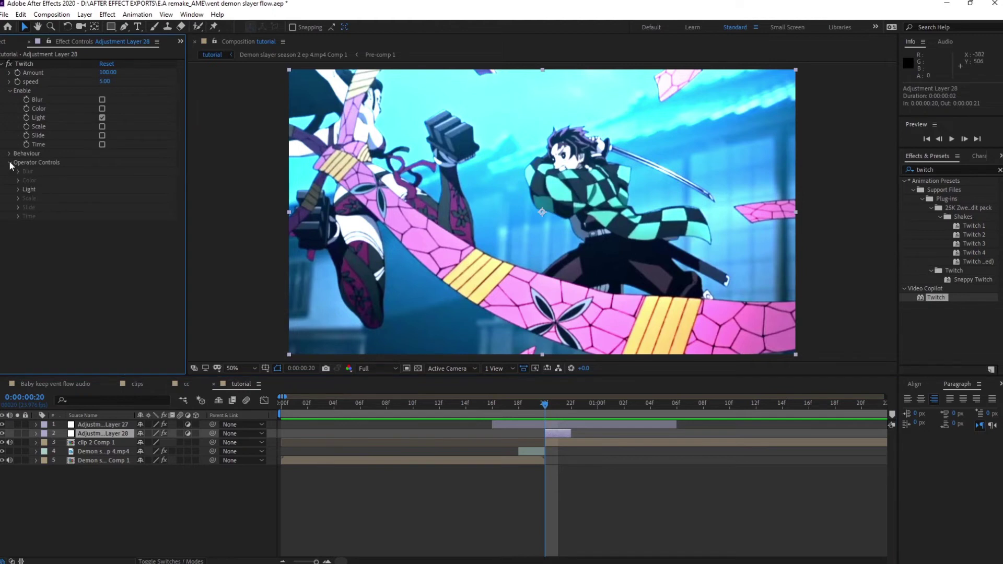
pyautogui.click(17, 189)
pyautogui.moveTo(106, 199)
pyautogui.mouseDown()
pyautogui.moveTo(138, 198)
pyautogui.moveTo(118, 200)
pyautogui.mouseUp()
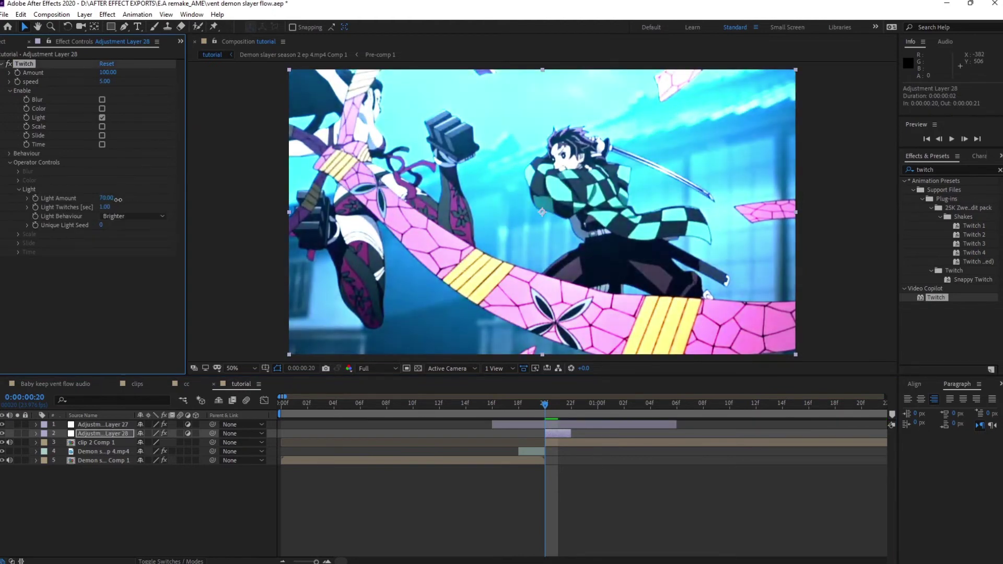
pyautogui.click(5, 64)
pyautogui.click(595, 554)
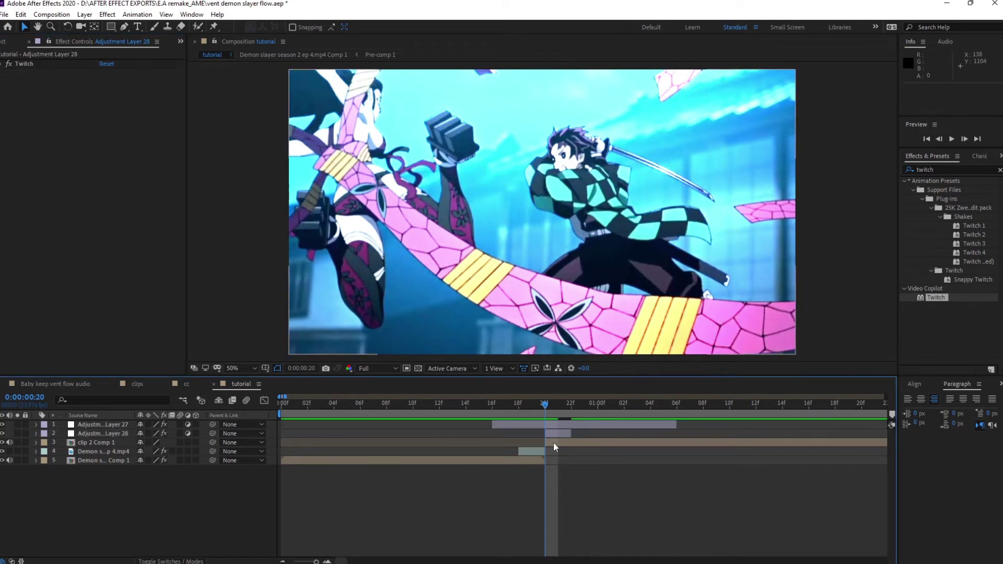
# Step: Try extending the end of the Twitch adjustment layer, undo the change, and scrub to 0:00:00:22
pyautogui.click(544, 423)
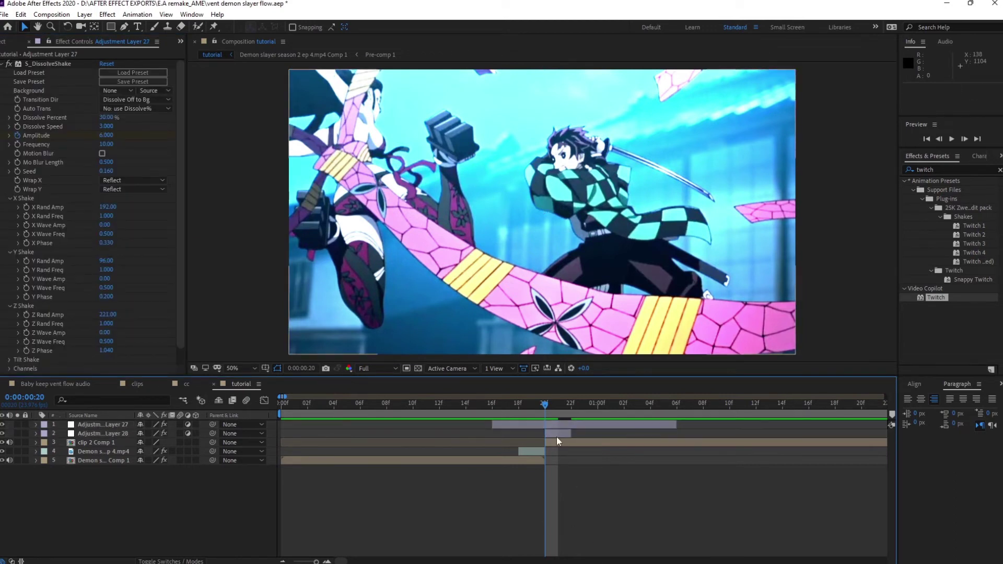
pyautogui.click(557, 434)
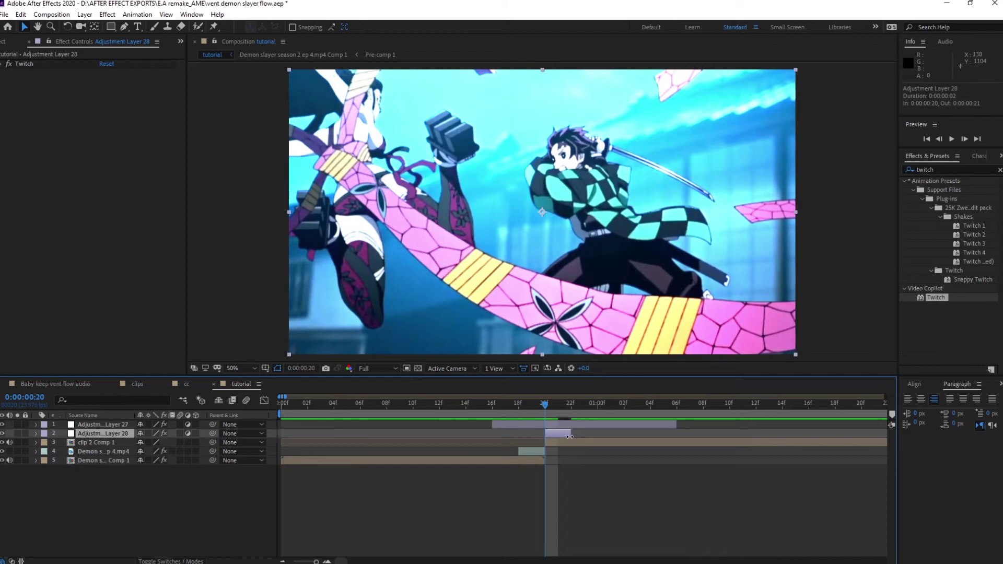
pyautogui.moveTo(569, 436); pyautogui.dragTo(703, 433)
pyautogui.moveTo(571, 406); pyautogui.dragTo(550, 405)
pyautogui.hotkey('ctrl', 'z')
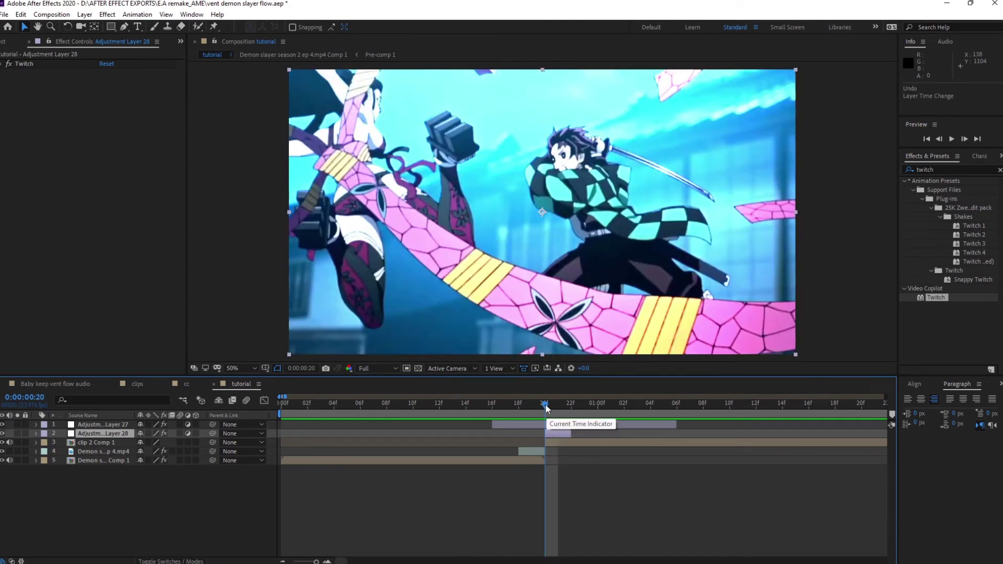
pyautogui.moveTo(547, 409); pyautogui.dragTo(555, 408)
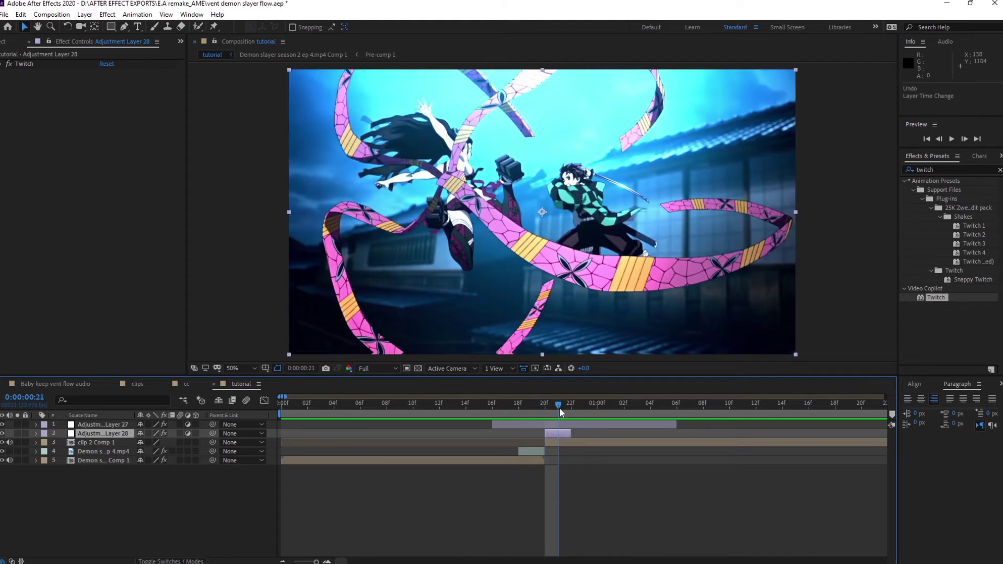
pyautogui.moveTo(562, 408); pyautogui.dragTo(571, 405)
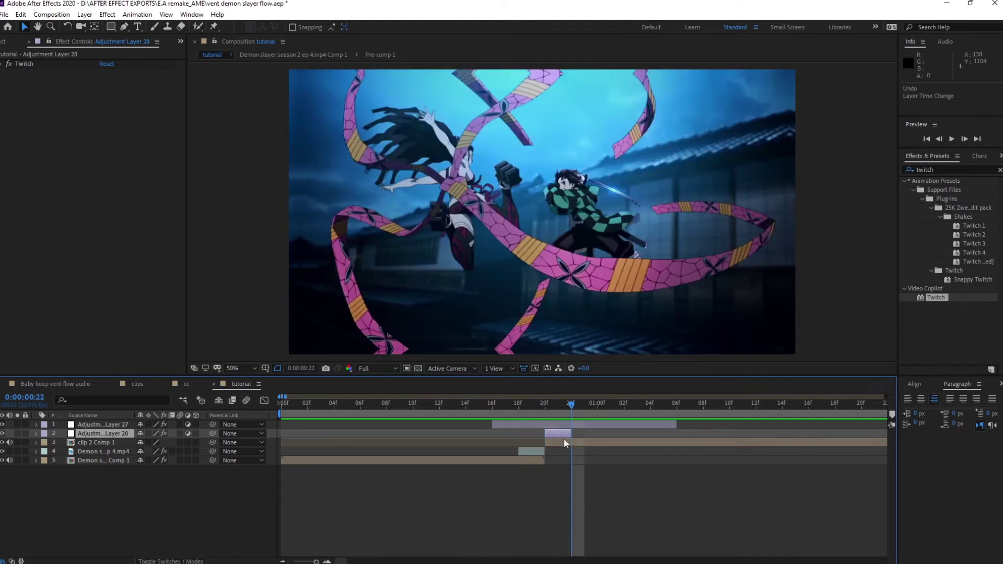
# Step: Add another adjustment layer on top of the stack, trimmed at 0:00:01:23 where clip 2 ends
pyautogui.rightClick(271, 423)
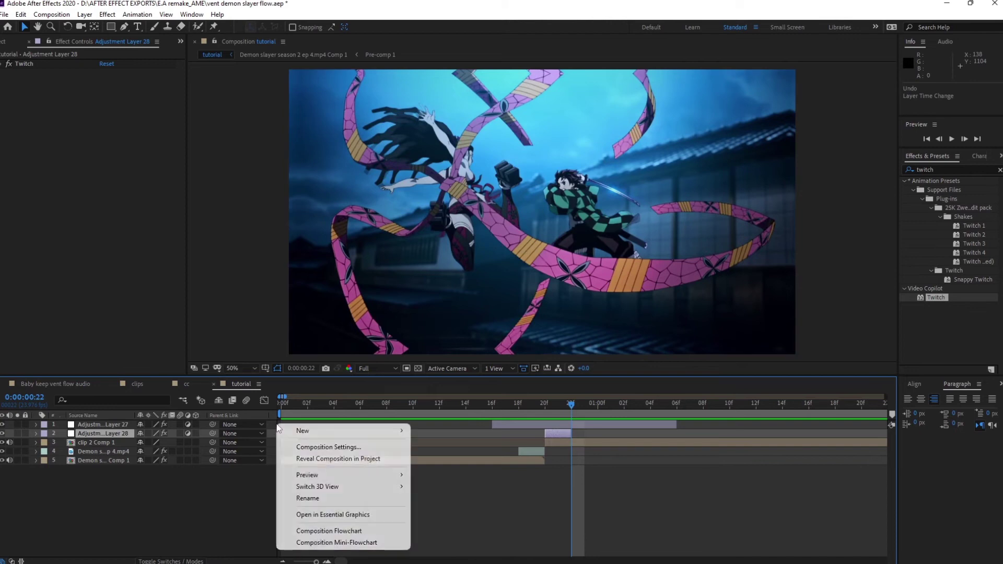
pyautogui.moveTo(300, 437)
pyautogui.click(451, 516)
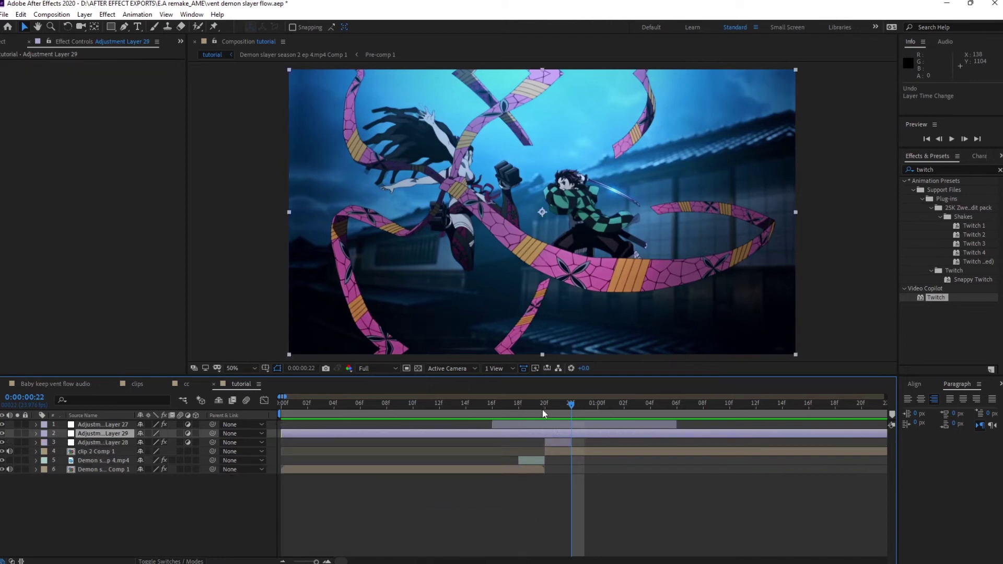
pyautogui.moveTo(124, 436); pyautogui.dragTo(126, 425)
pyautogui.moveTo(517, 407); pyautogui.dragTo(622, 424)
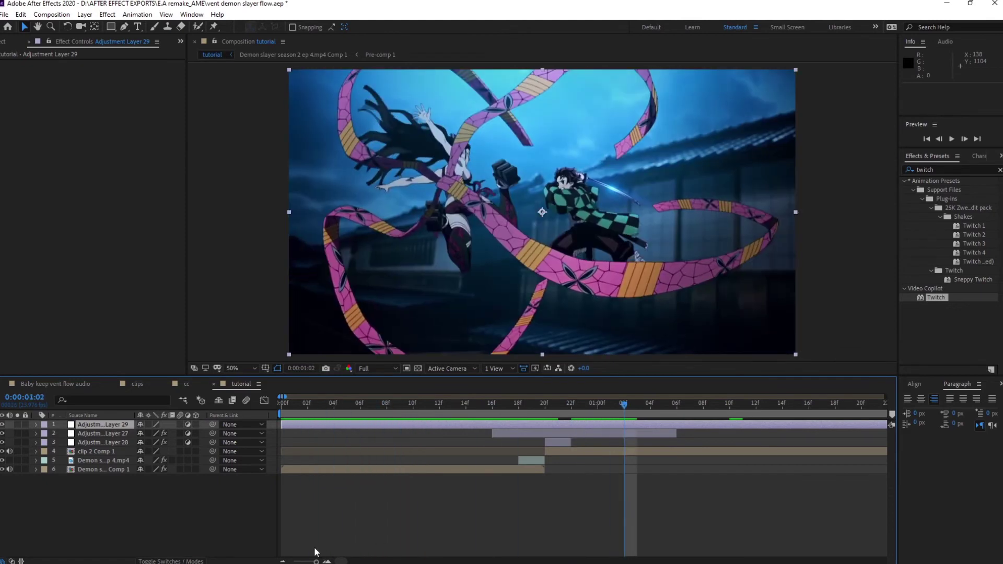
pyautogui.moveTo(316, 561); pyautogui.dragTo(315, 562)
pyautogui.click(715, 410)
pyautogui.hotkey('ctrl', 'shift', 'd')
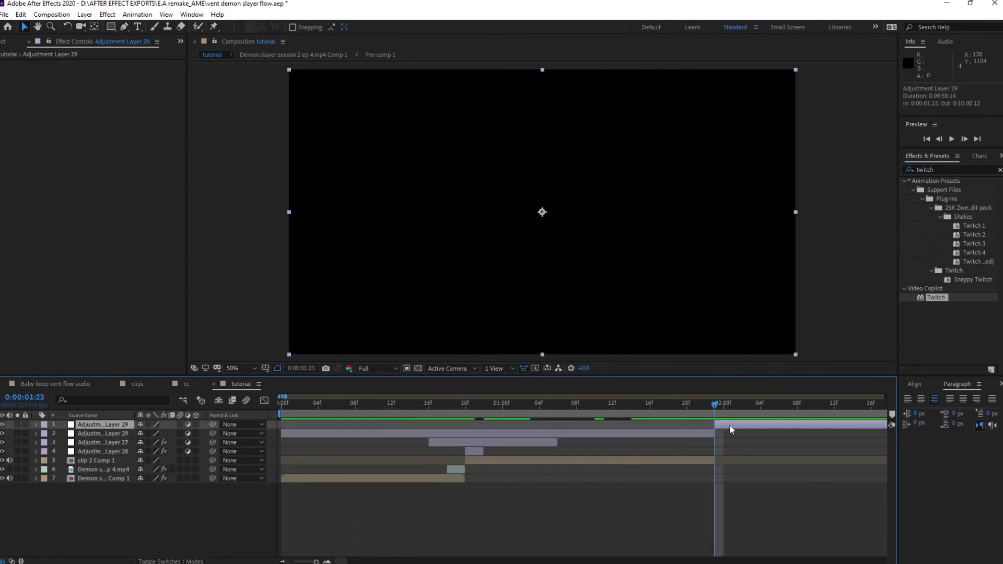
pyautogui.press('Delete')
# Step: Search the effects for flicker and apply S_Flicker to the top adjustment layer with the time at 0:00:00:20
pyautogui.moveTo(697, 406); pyautogui.dragTo(458, 428)
pyautogui.click(466, 410)
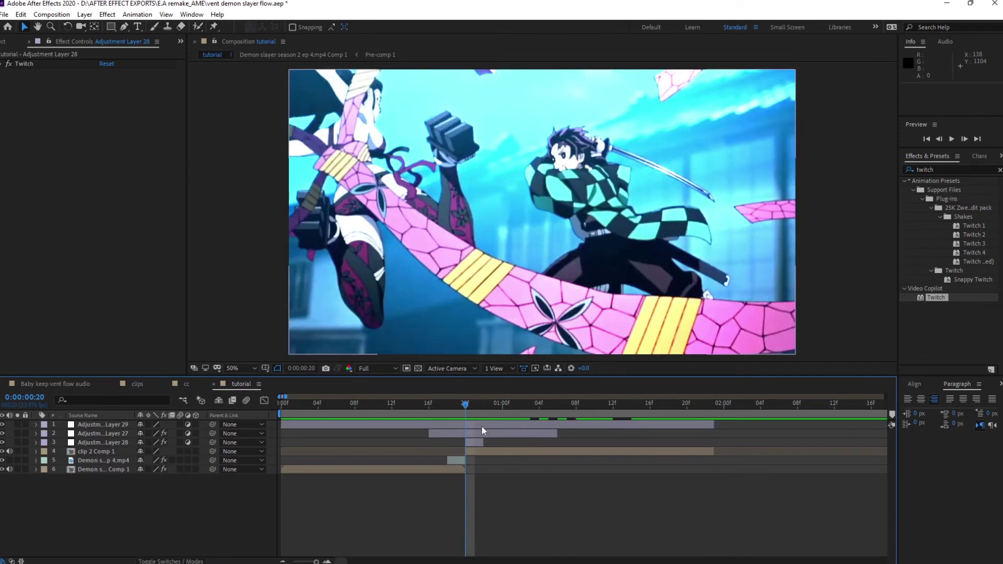
pyautogui.click(482, 427)
pyautogui.moveTo(945, 170); pyautogui.dragTo(810, 172)
pyautogui.press('BackSpace')
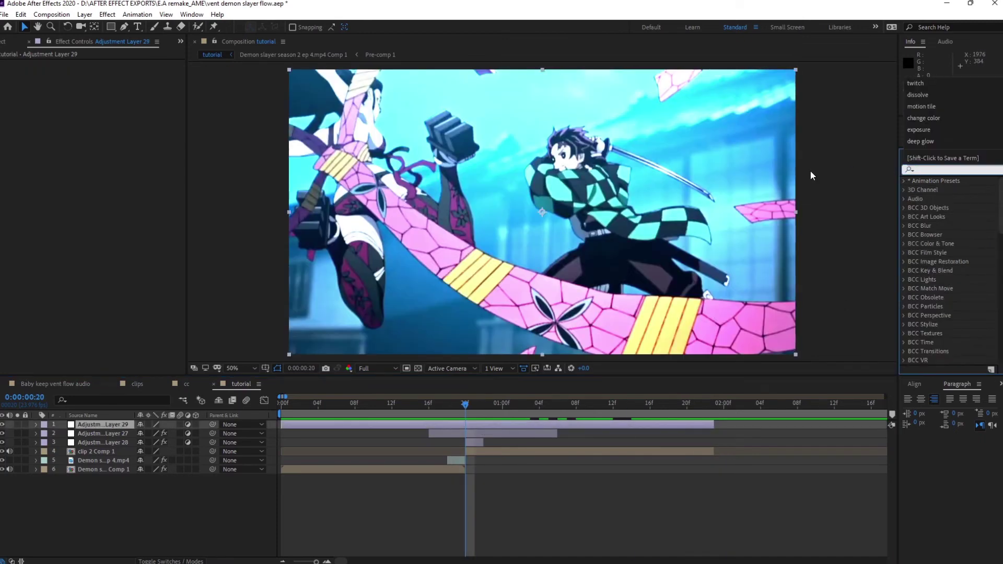
pyautogui.write('flicker')
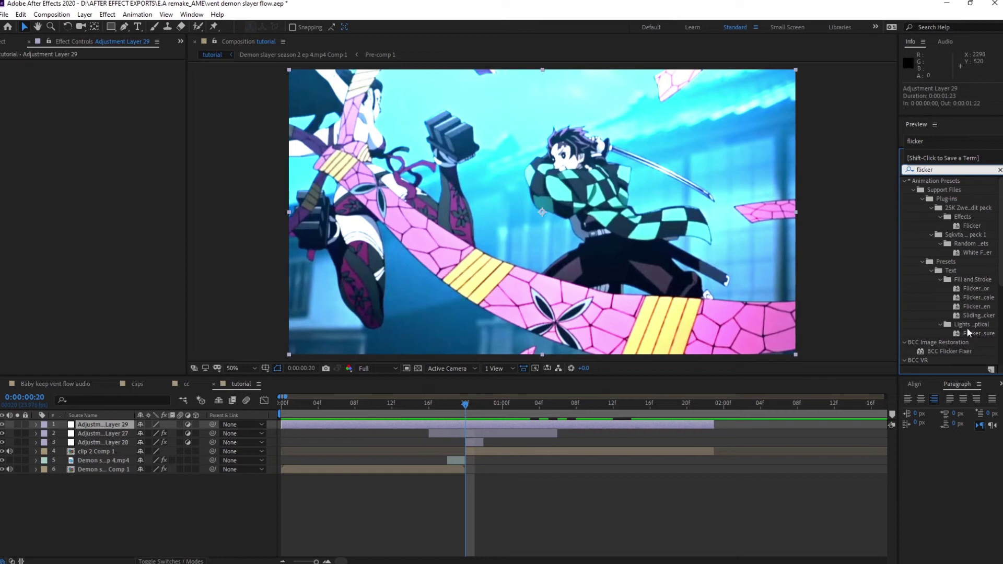
pyautogui.scroll(-5, 967, 332)
pyautogui.moveTo(948, 306); pyautogui.dragTo(427, 424)
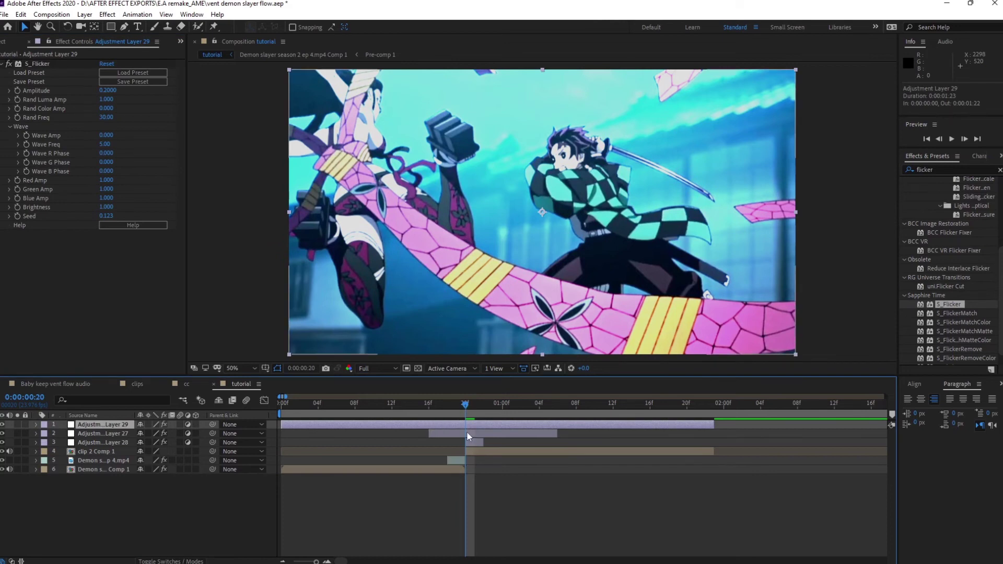
# Step: Set the S_Flicker Amplitude to 3 on the top adjustment layer
pyautogui.click(108, 91)
pyautogui.press('Return')
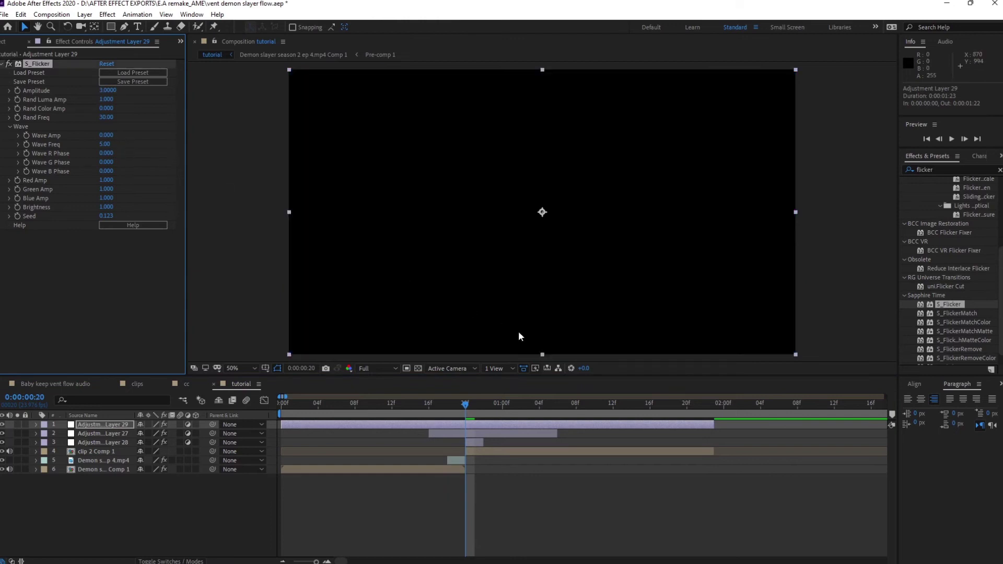
pyautogui.moveTo(98, 92); pyautogui.dragTo(65, 91)
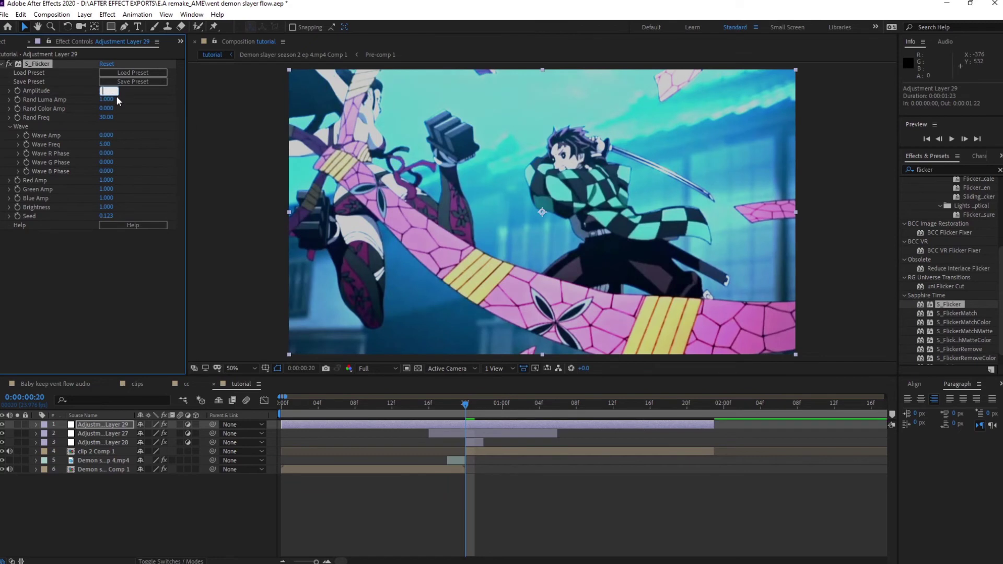
pyautogui.press('Return')
pyautogui.click(472, 425)
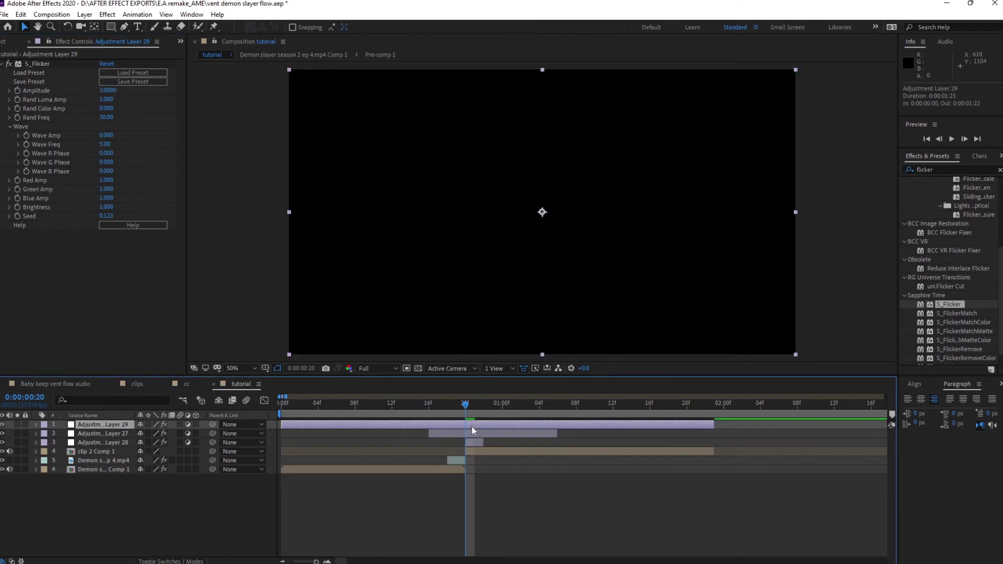
# Step: Keyframe the S_Flicker Amplitude at 3 at 0:00:00:20, and at 0 at both 0:00:00:00 and 0:00:01:23
pyautogui.click(17, 90)
pyautogui.press('u')
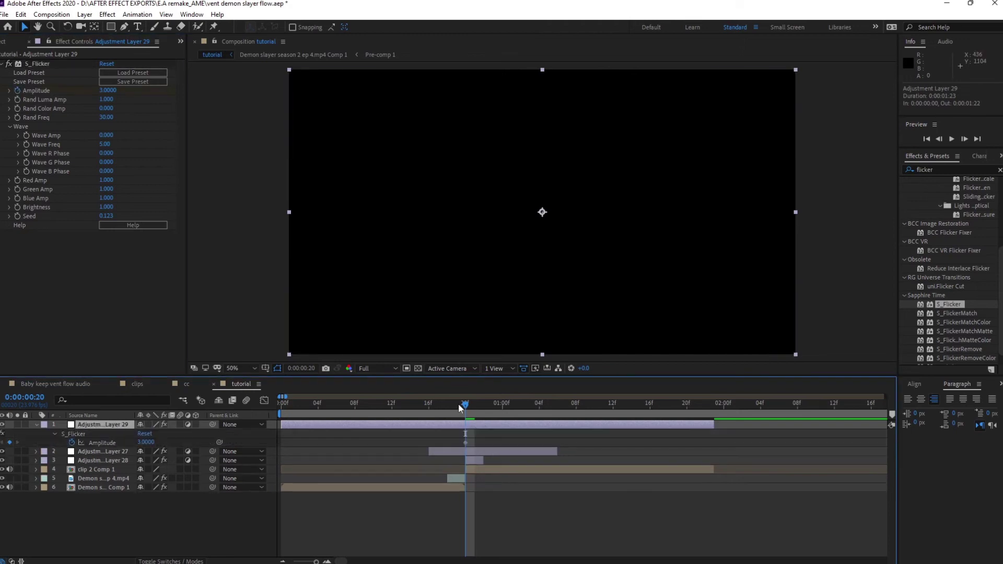
pyautogui.moveTo(459, 407); pyautogui.dragTo(165, 295)
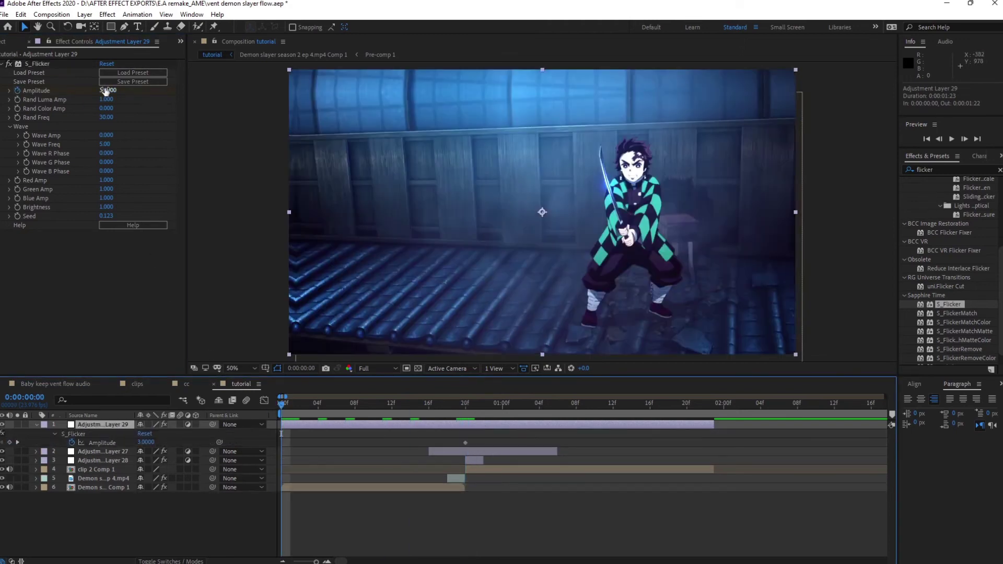
pyautogui.moveTo(106, 91); pyautogui.dragTo(52, 91)
pyautogui.click(714, 410)
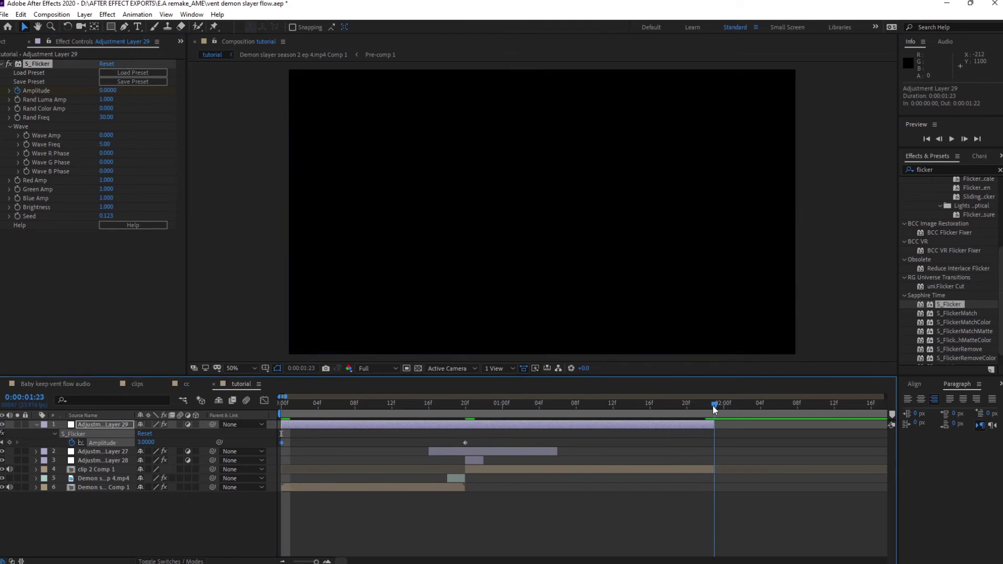
pyautogui.moveTo(103, 92); pyautogui.dragTo(75, 91)
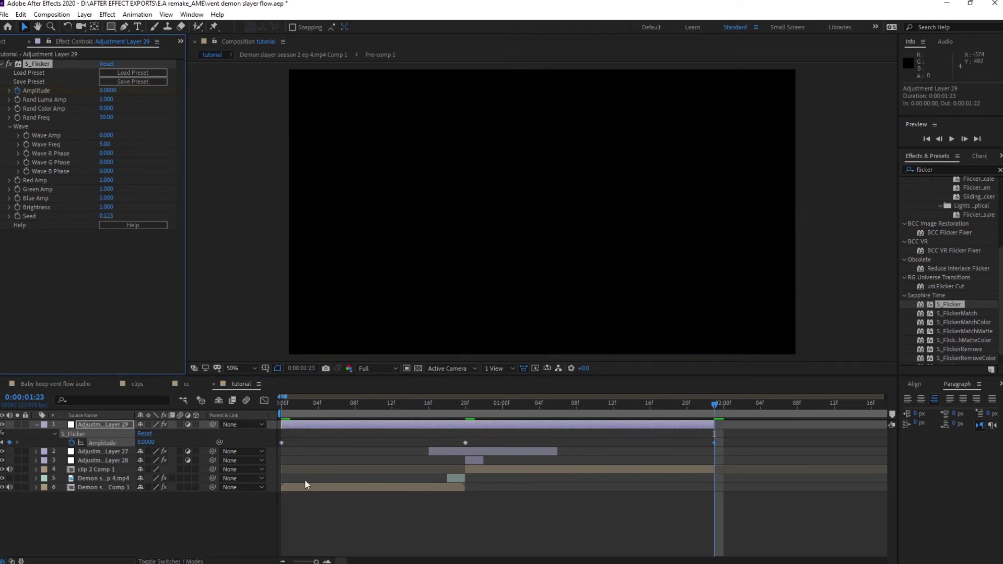
# Step: Ease the first two Amplitude keyframes and extend the first keyframe's outgoing influence to 0:00:00:20 in the value graph
pyautogui.click(284, 408)
pyautogui.moveTo(475, 442); pyautogui.dragTo(280, 443)
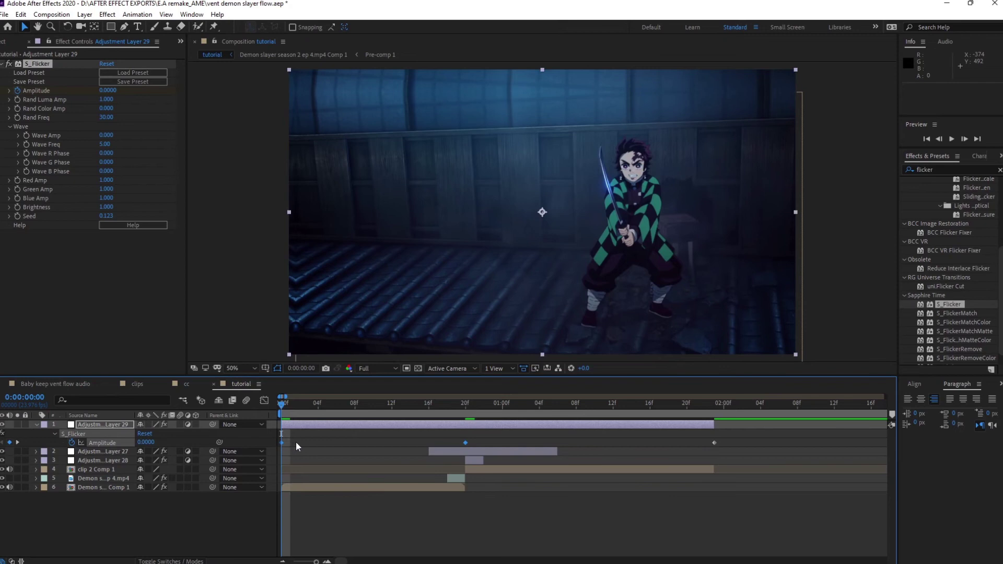
pyautogui.click(264, 401)
pyautogui.click(543, 487)
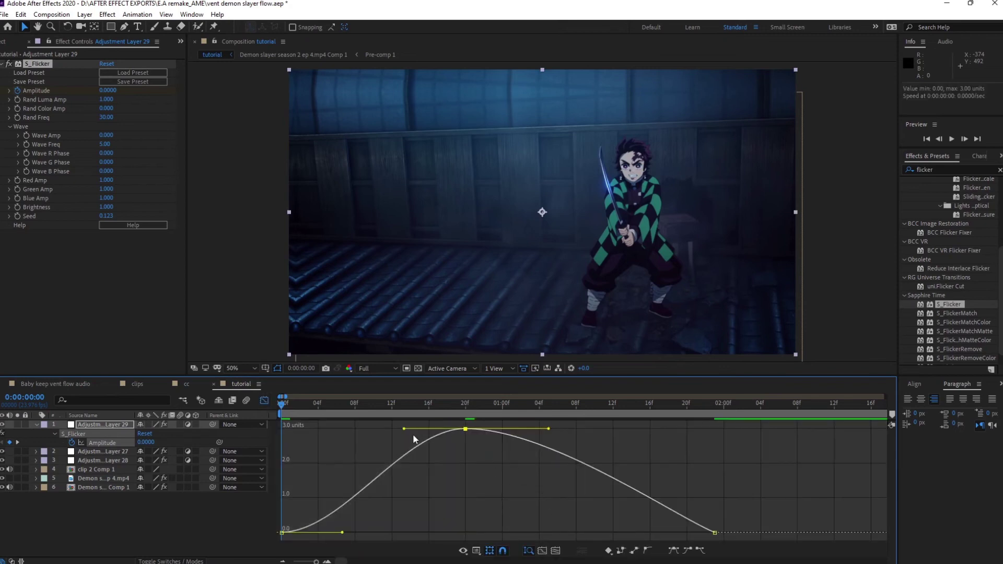
pyautogui.moveTo(342, 534); pyautogui.dragTo(521, 538)
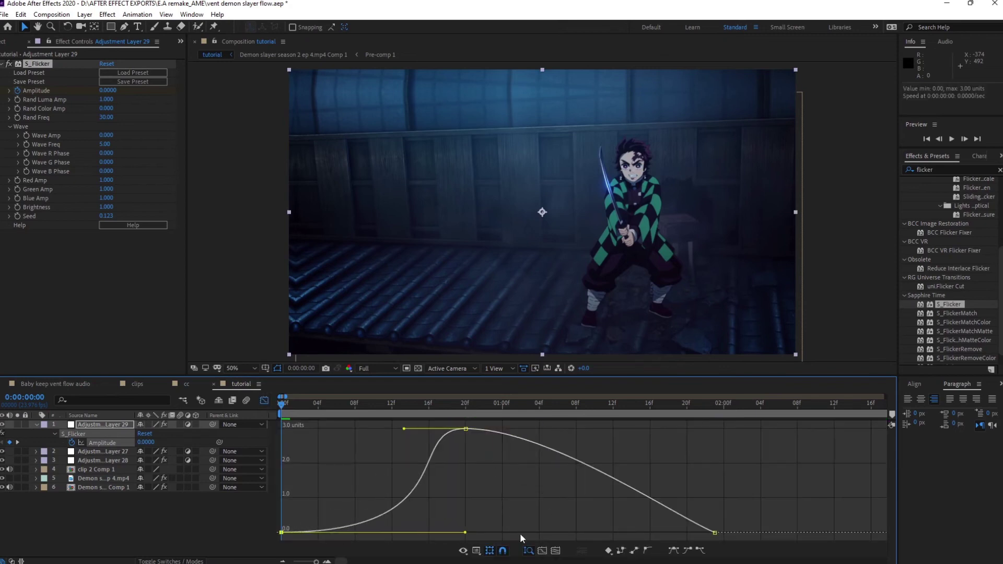
# Step: Apply easing to the last Amplitude keyframe at 0:00:01:23 and show the value graph again
pyautogui.click(716, 533)
pyautogui.click(734, 532)
pyautogui.click(715, 532)
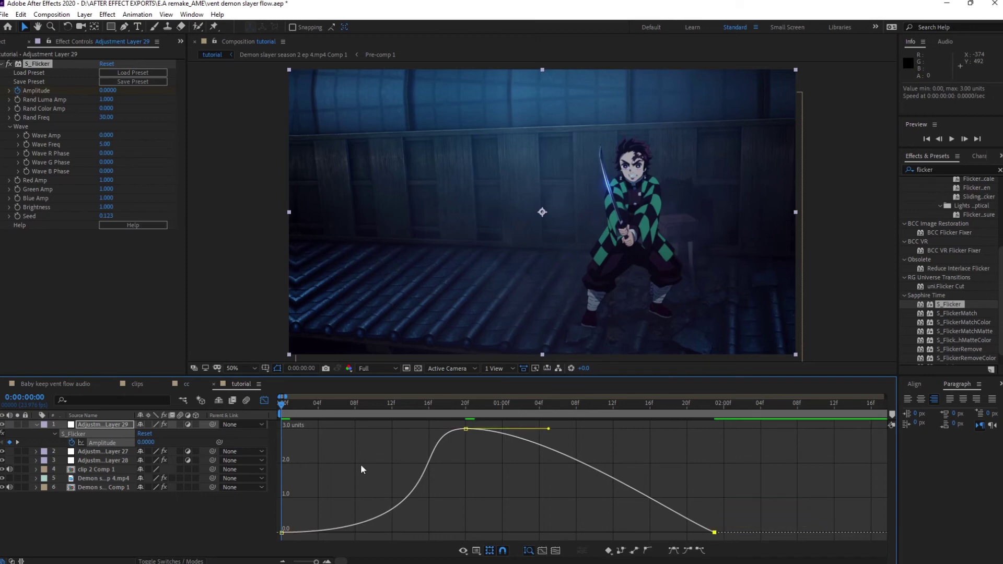
pyautogui.click(266, 401)
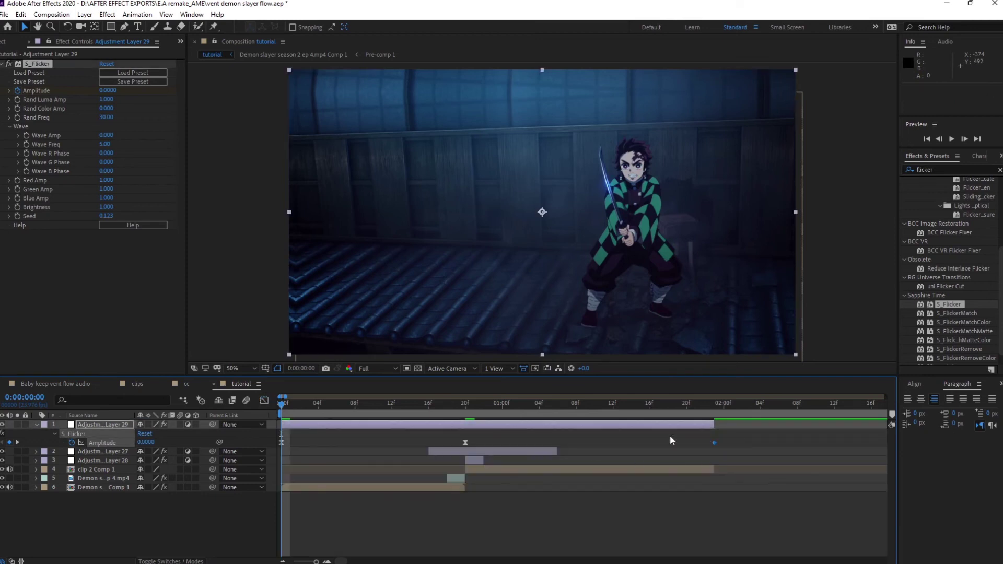
pyautogui.click(281, 442)
pyautogui.click(264, 401)
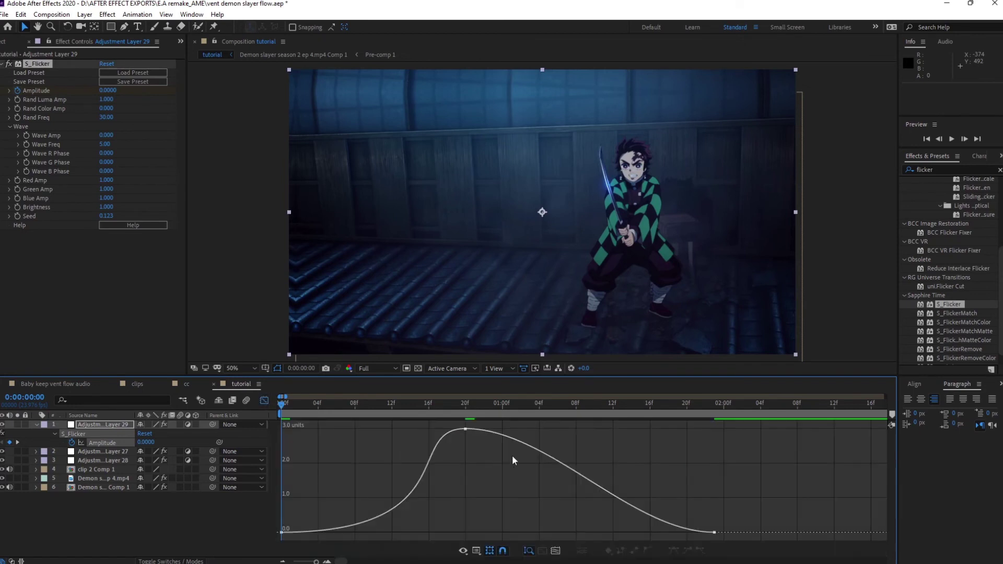
# Step: Shape the Amplitude curve into a sharp spike at 0:00:00:20, preview the flicker, and return to the layer bar view
pyautogui.click(714, 533)
pyautogui.moveTo(631, 532); pyautogui.dragTo(465, 532)
pyautogui.moveTo(548, 428); pyautogui.dragTo(468, 499)
pyautogui.moveTo(404, 428); pyautogui.dragTo(465, 501)
pyautogui.press('space')
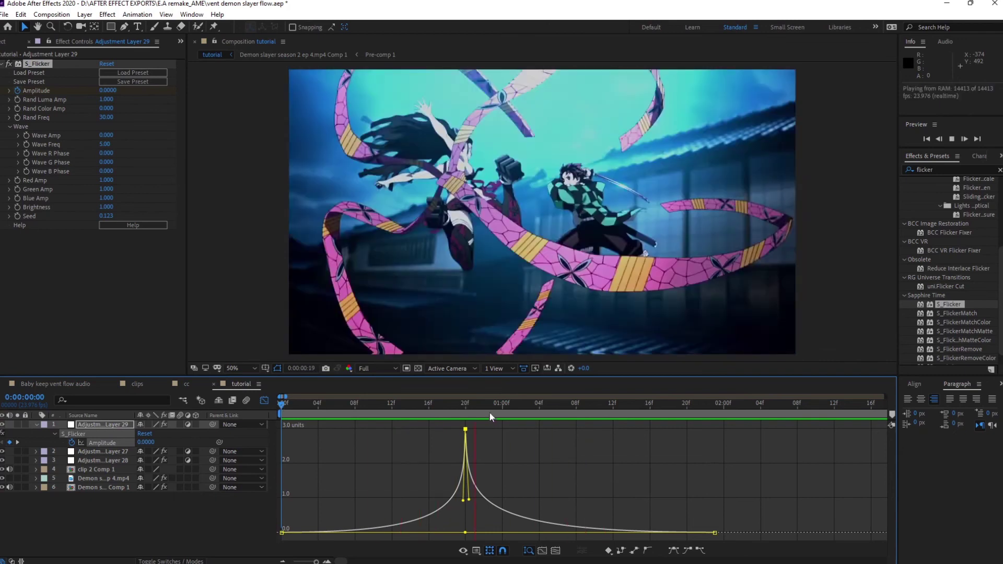
pyautogui.click(530, 403)
pyautogui.moveTo(544, 407)
pyautogui.mouseDown()
pyautogui.moveTo(651, 419)
pyautogui.moveTo(537, 415)
pyautogui.mouseUp()
pyautogui.click(265, 400)
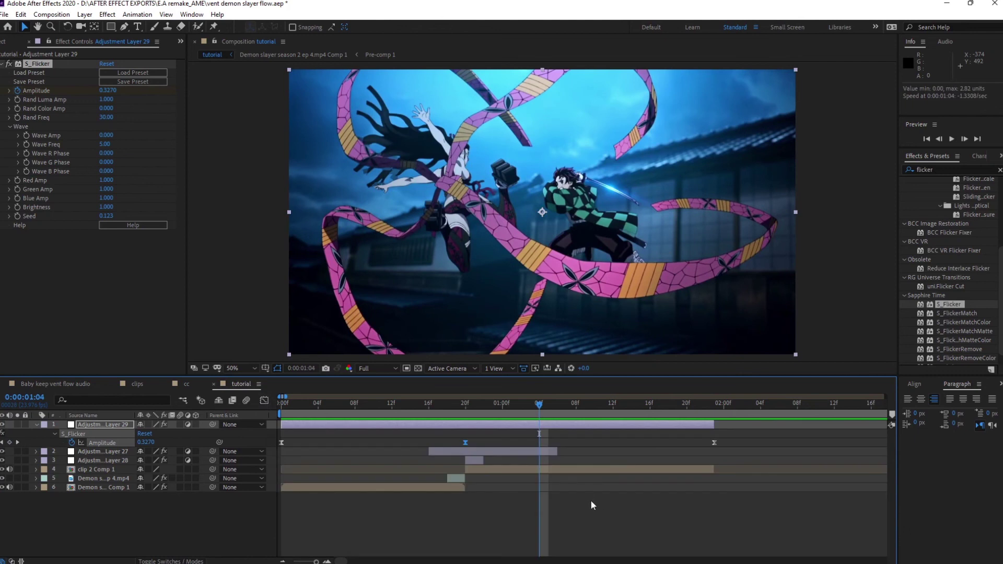
# Step: Reveal clip 2's Opacity keyframes and scrub to 0:00:01:05 to inspect them
pyautogui.click(557, 468)
pyautogui.press('t')
pyautogui.moveTo(540, 412); pyautogui.dragTo(549, 432)
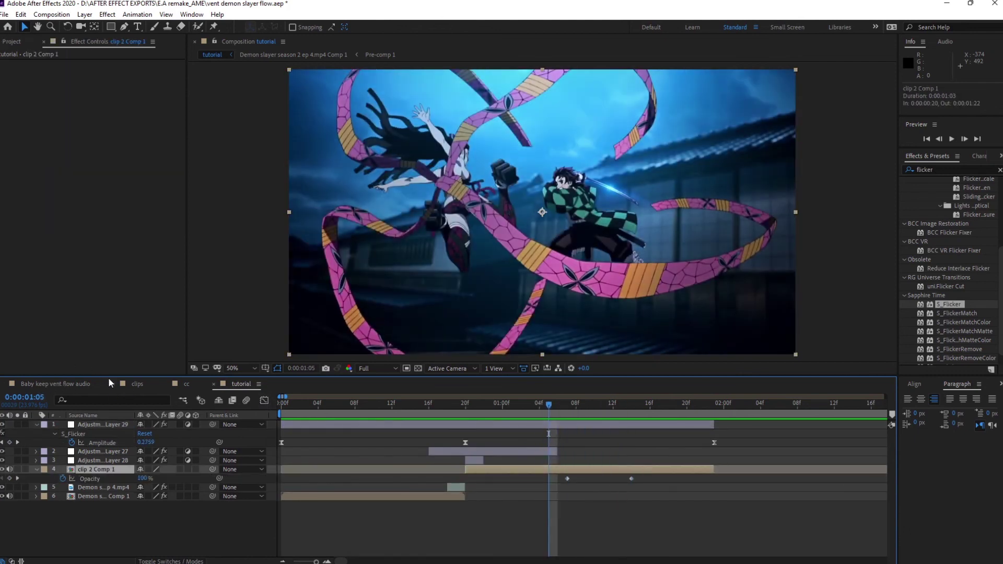
# Step: Scrub through the cc composition for comparison, return to the tutorial composition, and collapse the top adjustment layer's and clip 2's properties
pyautogui.click(181, 383)
pyautogui.moveTo(321, 409); pyautogui.dragTo(361, 415)
pyautogui.click(241, 383)
pyautogui.click(36, 425)
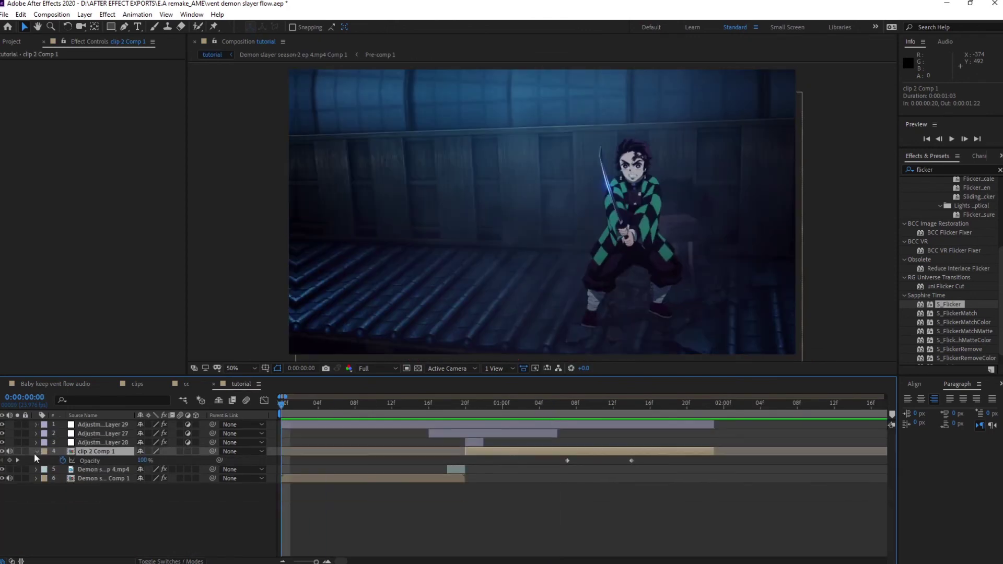
pyautogui.click(36, 451)
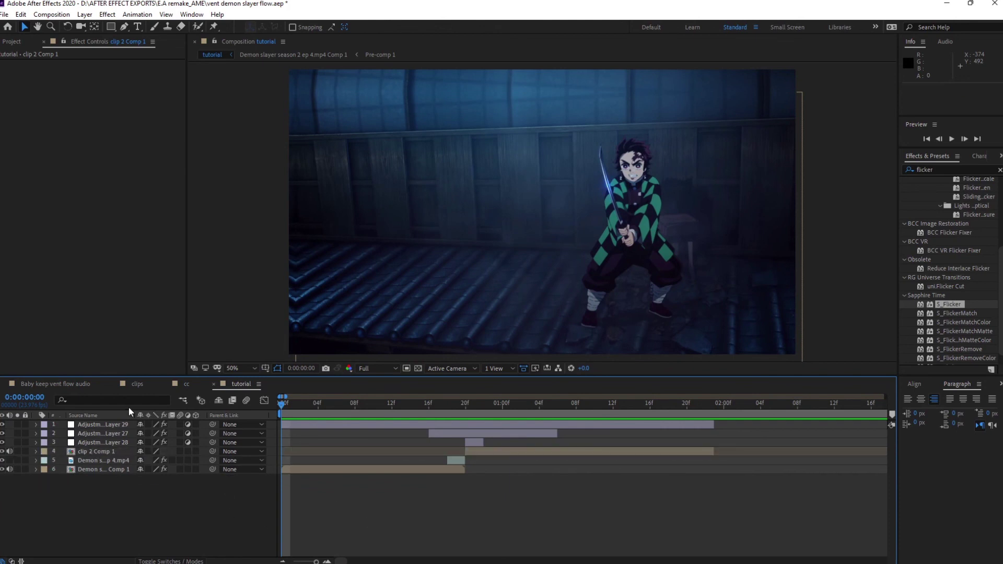
# Step: Scrub the color-corrected cc composition back to its start, and preview the transition in the tutorial composition
pyautogui.click(185, 385)
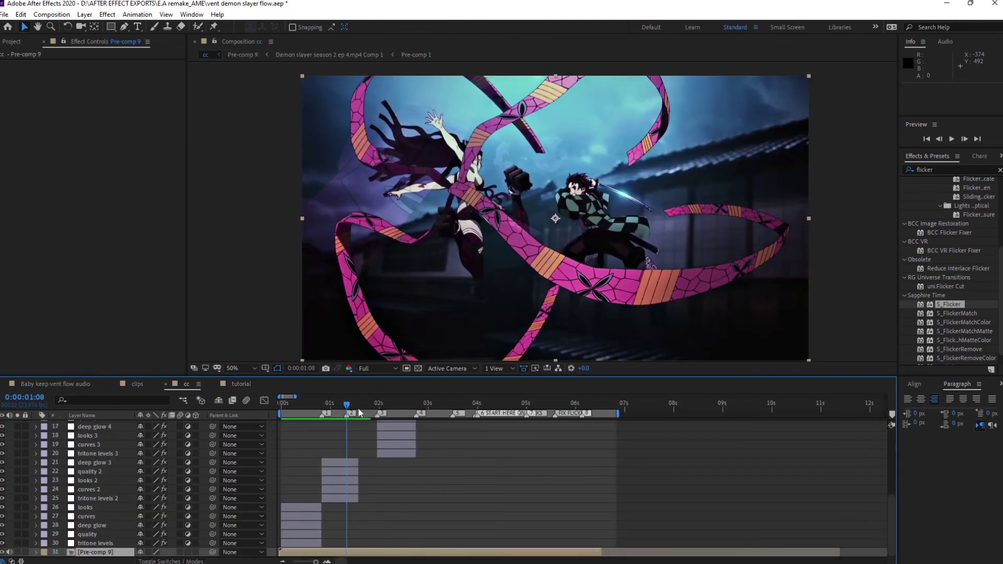
pyautogui.moveTo(358, 408); pyautogui.dragTo(271, 422)
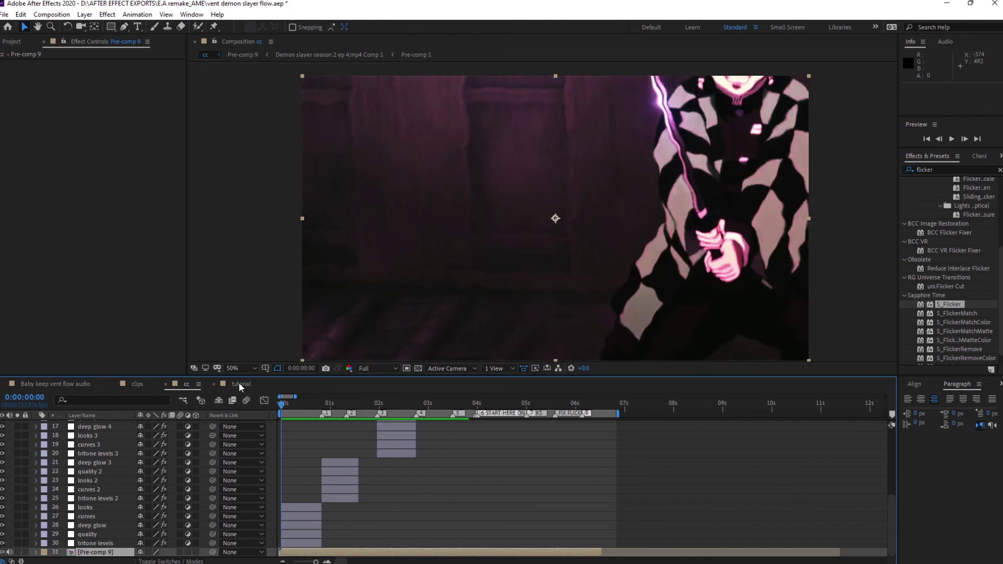
pyautogui.click(241, 383)
pyautogui.press('space')
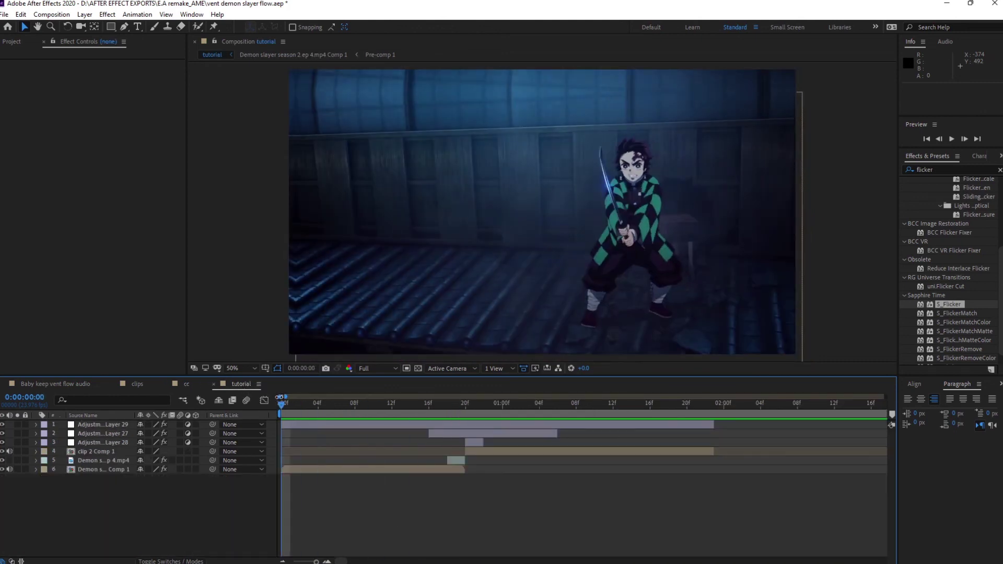
pyautogui.moveTo(280, 399); pyautogui.dragTo(470, 437)
pyautogui.moveTo(345, 407); pyautogui.dragTo(281, 416)
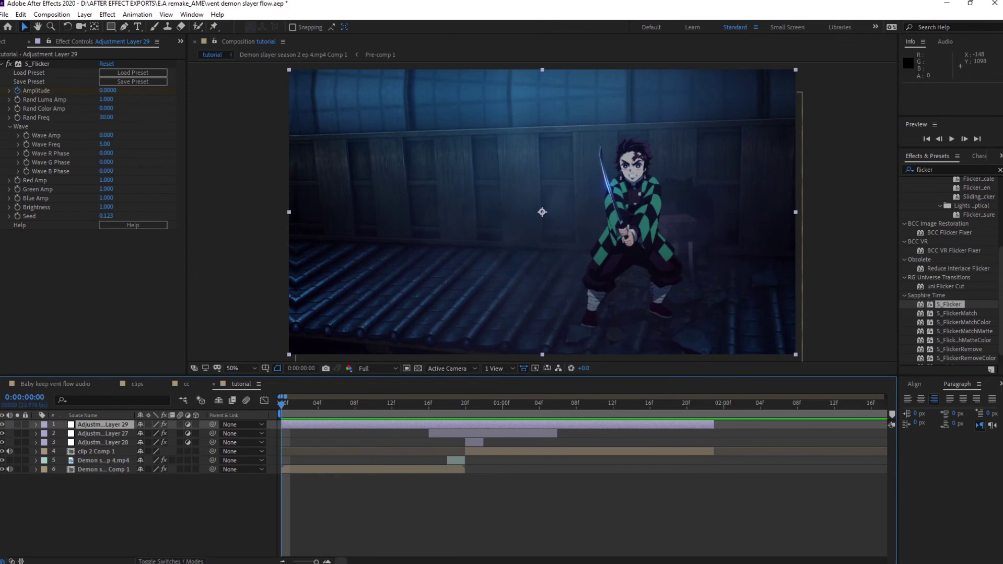